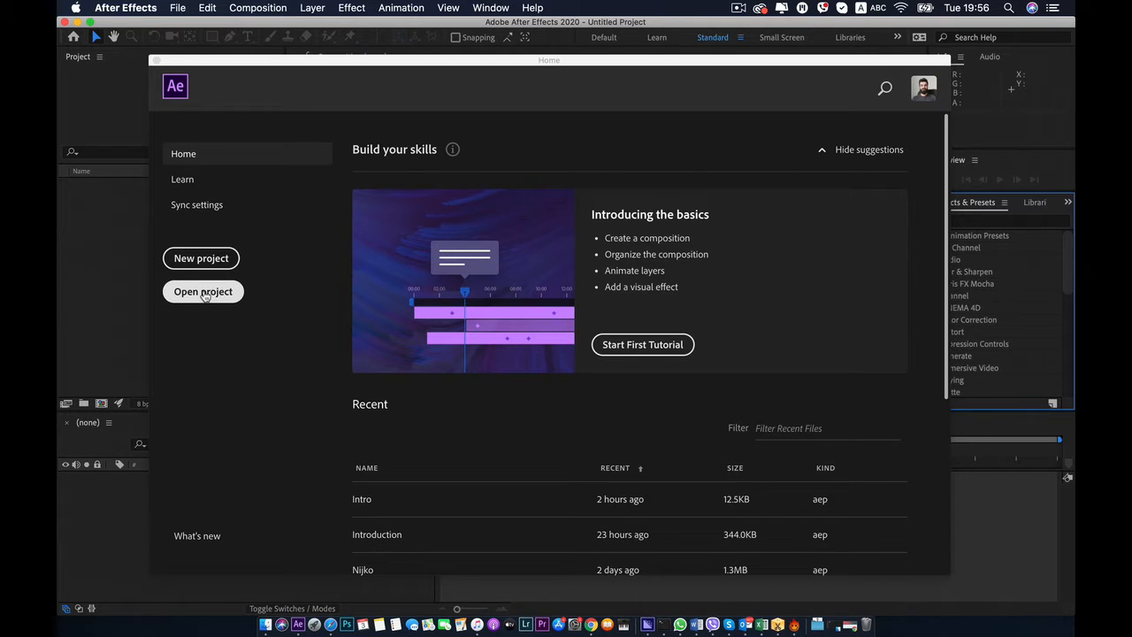
# Start a new, empty project from the Home screen.
pyautogui.scroll(-1, 335, 457)
pyautogui.scroll(-6, 340, 456)
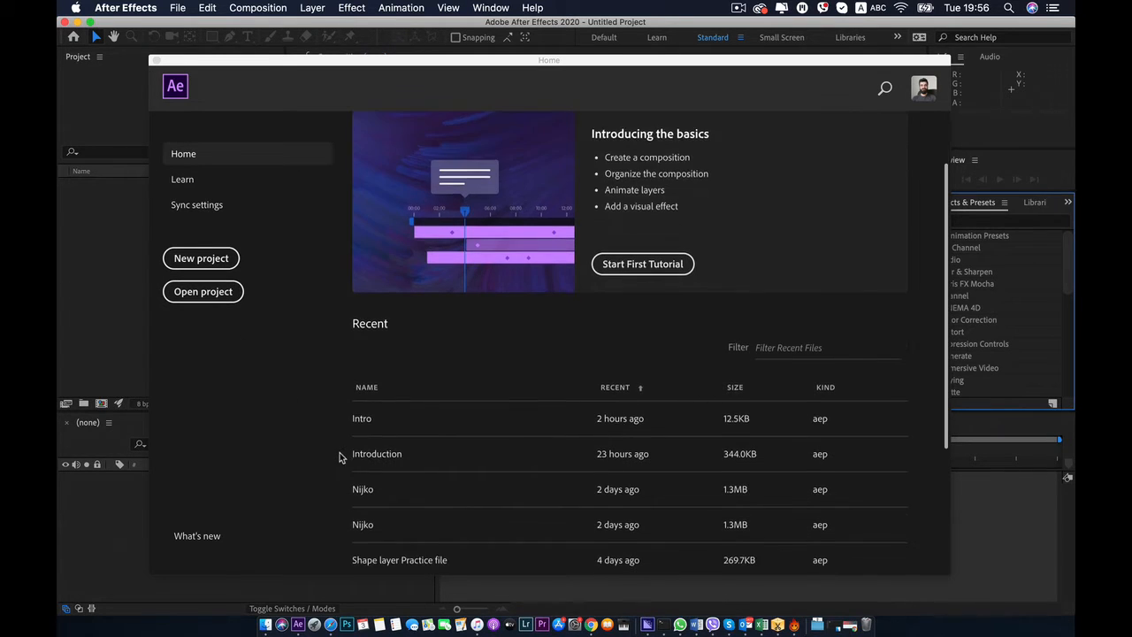
pyautogui.scroll(5, 403, 292)
pyautogui.scroll(3, 402, 290)
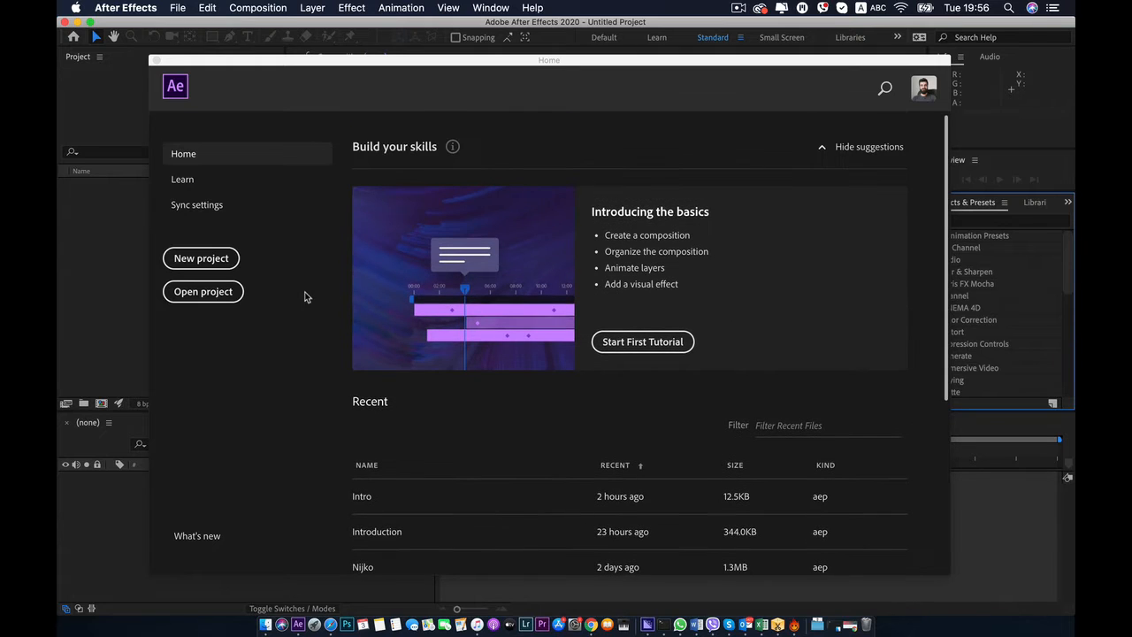
pyautogui.click(212, 260)
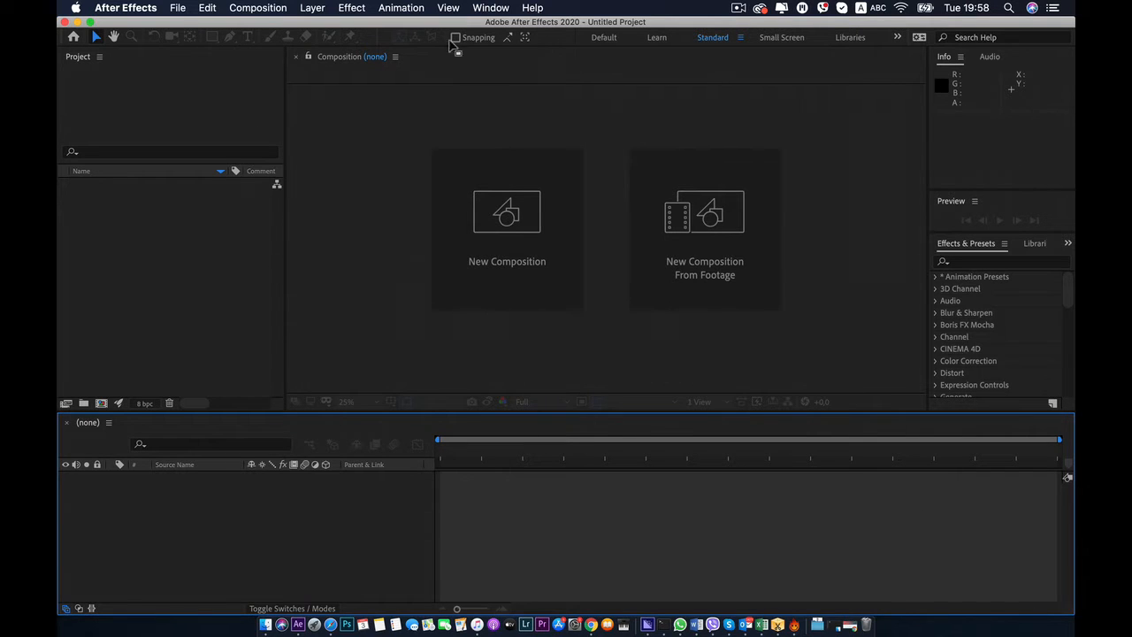
# Choose the Standard workspace for the interface layout.
pyautogui.click(502, 10)
pyautogui.moveTo(506, 24)
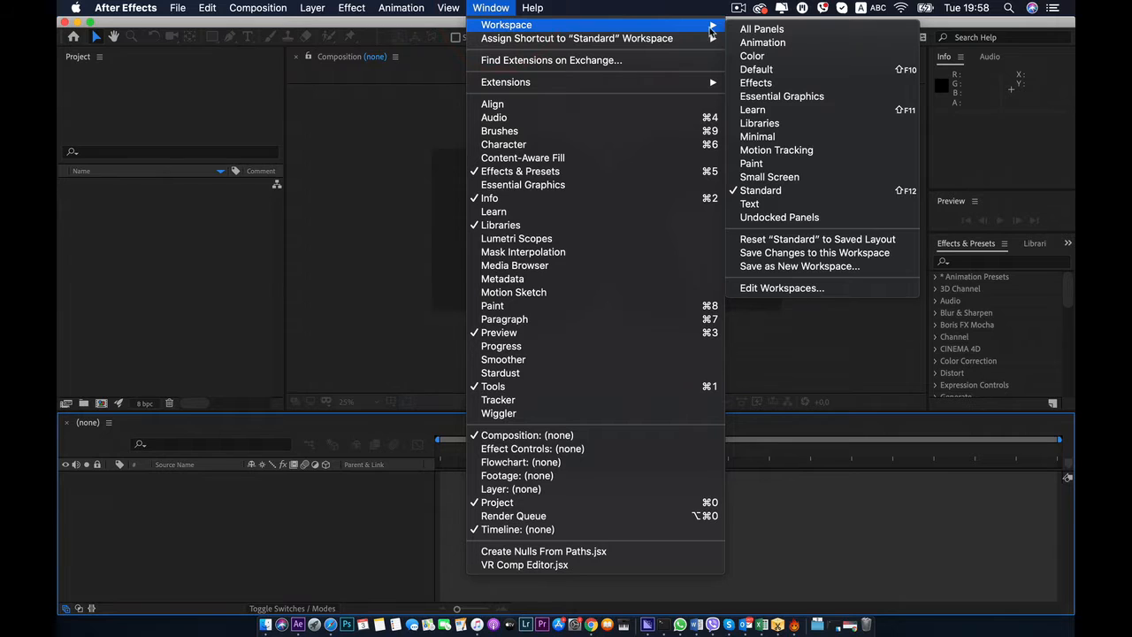
pyautogui.click(768, 191)
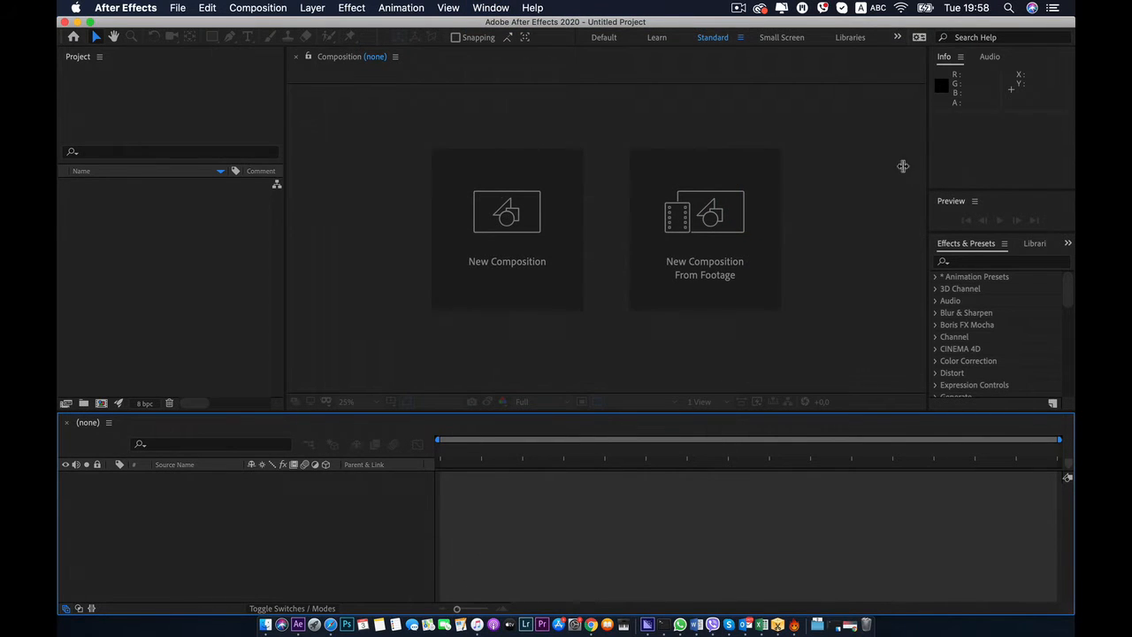
# Widen the Info and Effects & Presets column and reset the Standard workspace to its saved layout.
pyautogui.moveTo(903, 165); pyautogui.dragTo(871, 163)
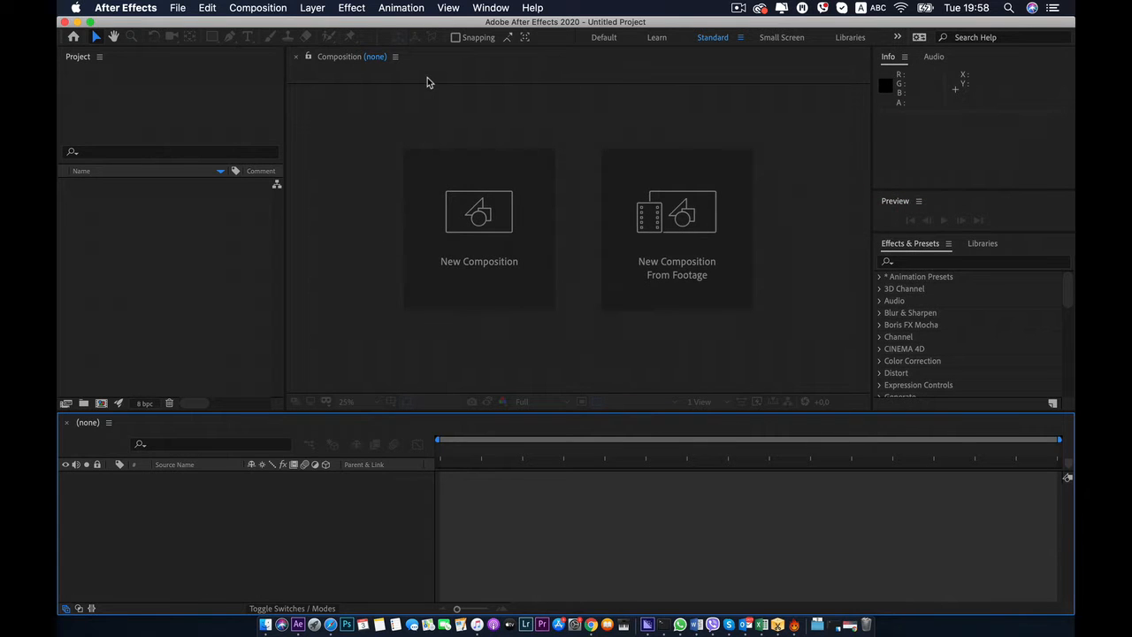
pyautogui.click(491, 8)
pyautogui.moveTo(499, 24)
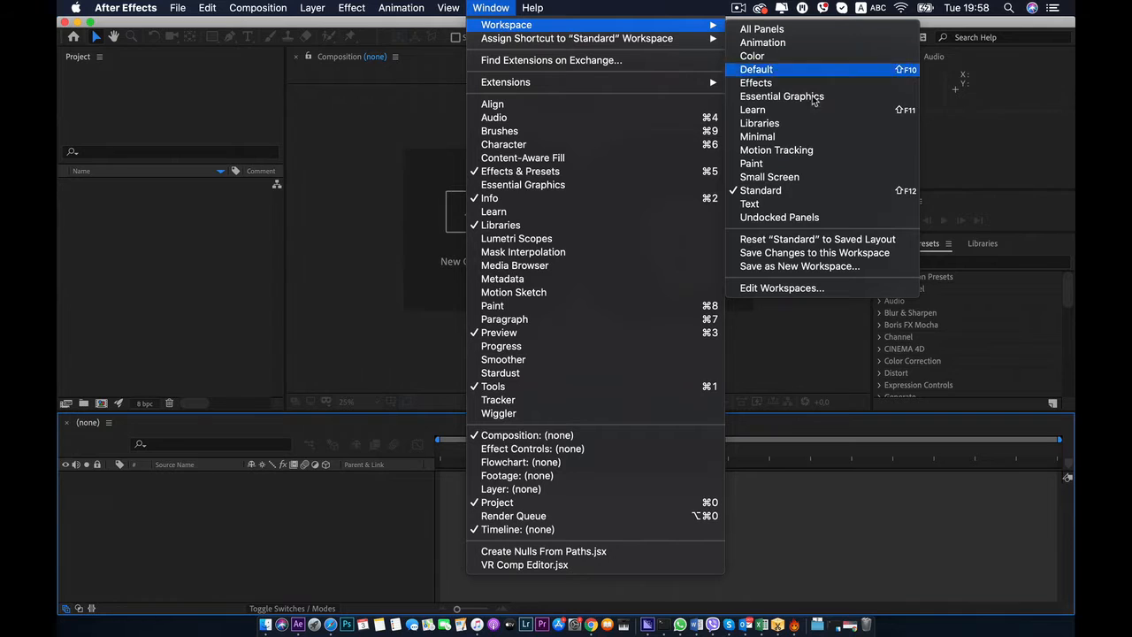
pyautogui.click(799, 239)
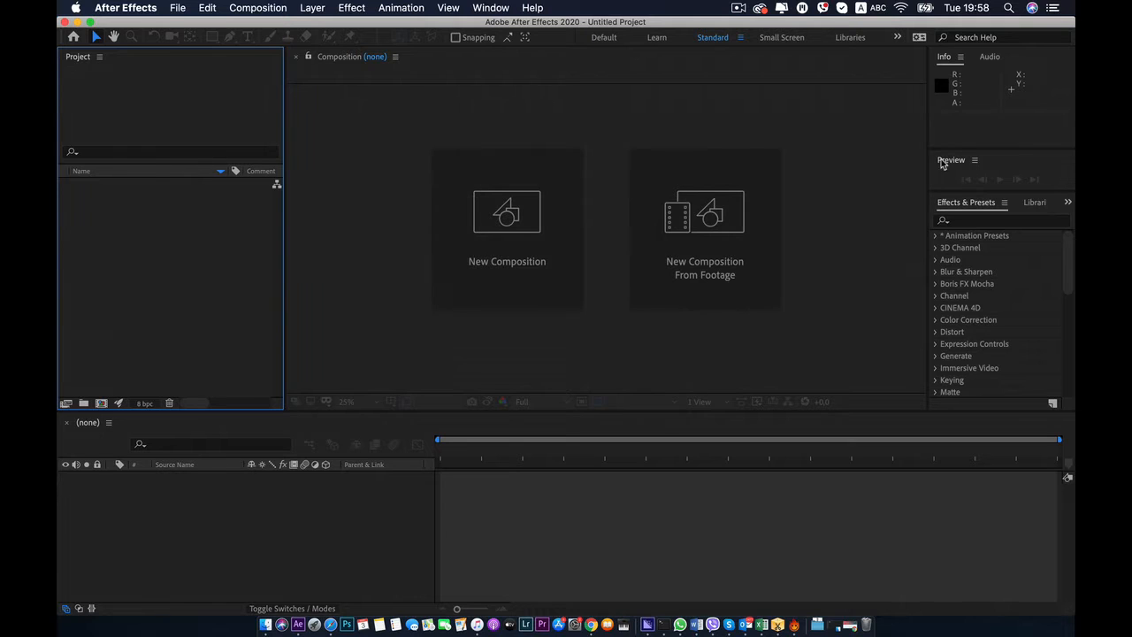
# Move the Info panel out of its group into a floating window and dock it back beside the Audio panel.
pyautogui.moveTo(928, 163); pyautogui.dragTo(892, 161)
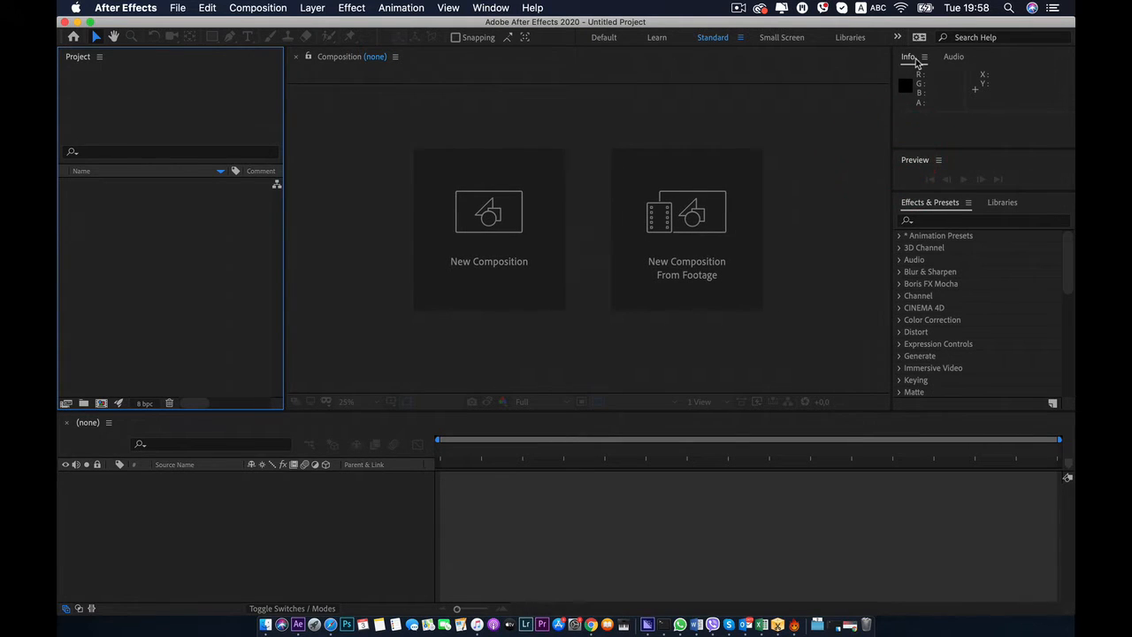
pyautogui.moveTo(911, 60); pyautogui.dragTo(871, 111)
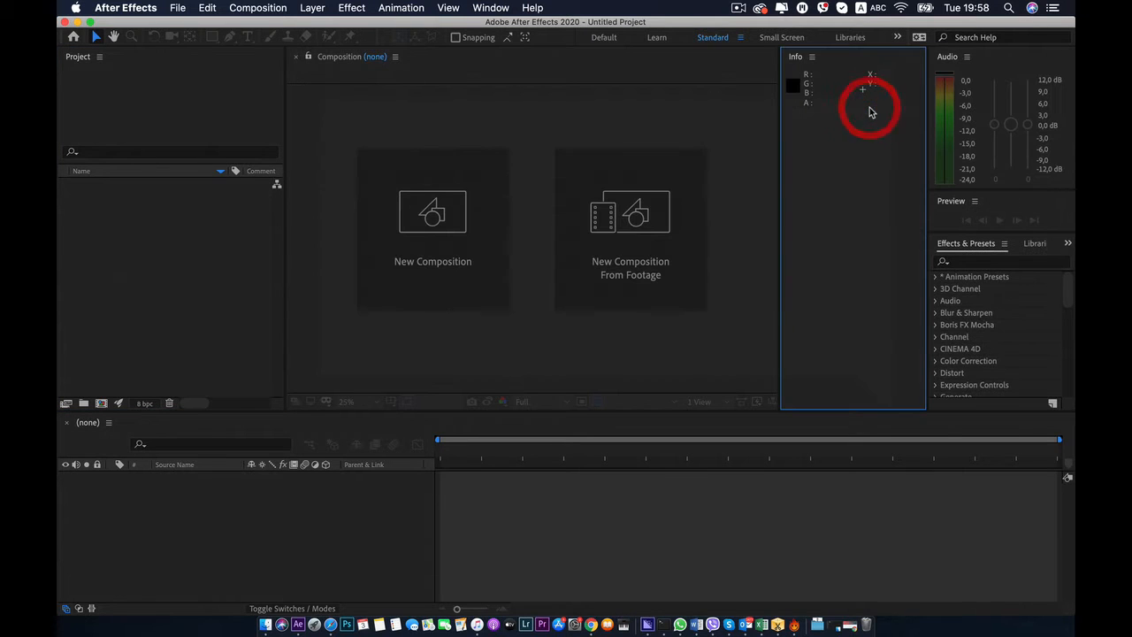
pyautogui.click(811, 56)
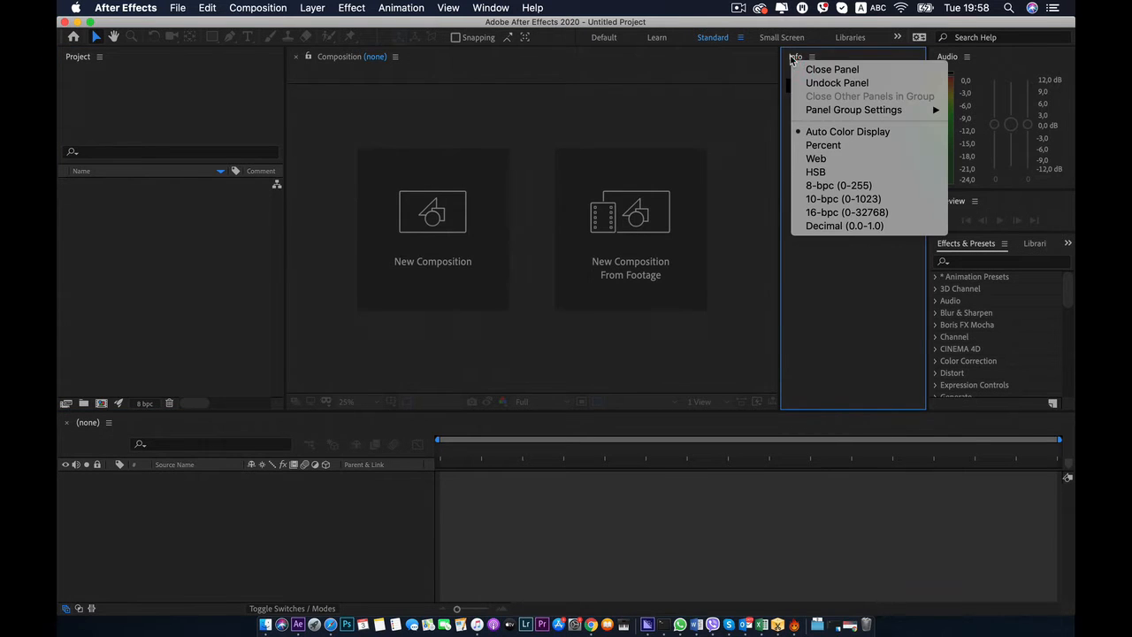
pyautogui.click(832, 82)
pyautogui.moveTo(831, 43); pyautogui.dragTo(981, 69)
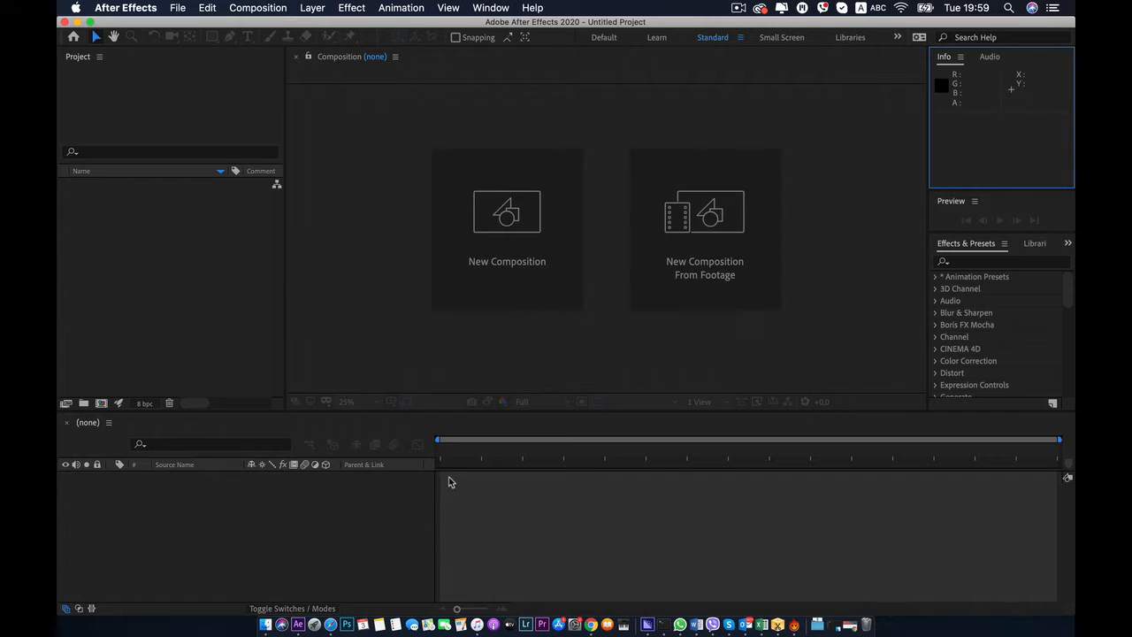
pyautogui.click(758, 50)
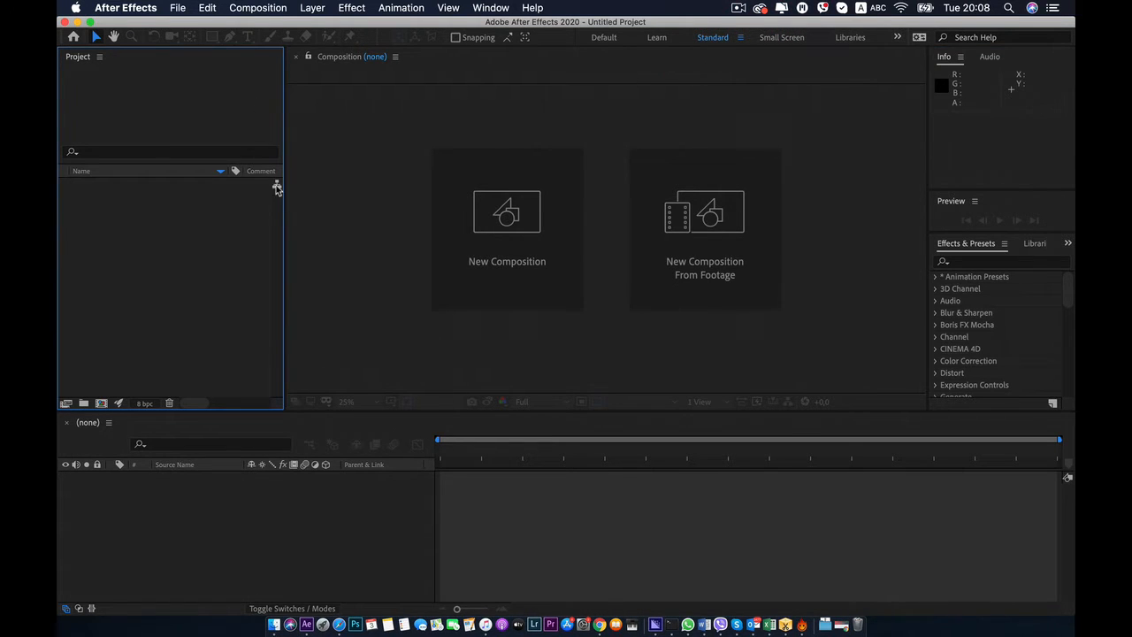
pyautogui.click(176, 9)
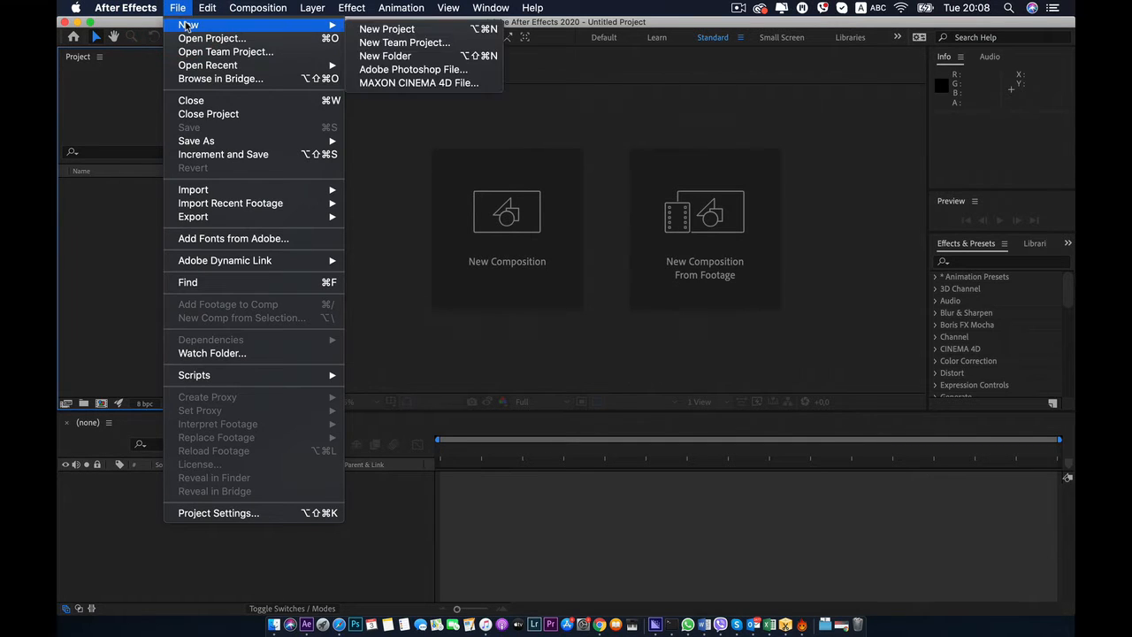
pyautogui.moveTo(192, 29)
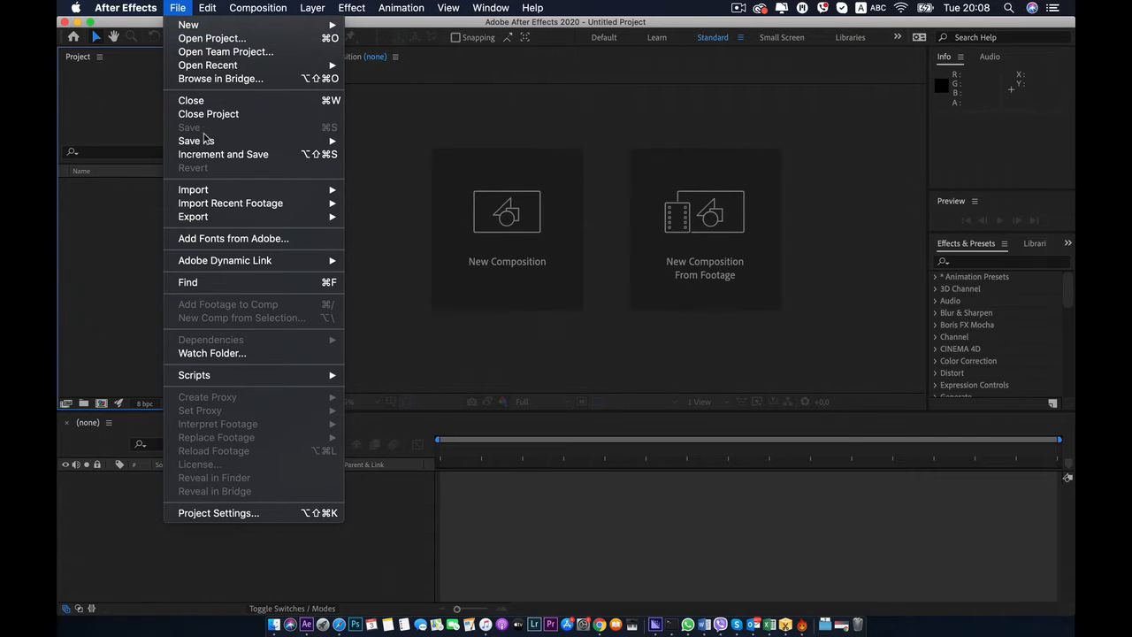
pyautogui.moveTo(208, 141)
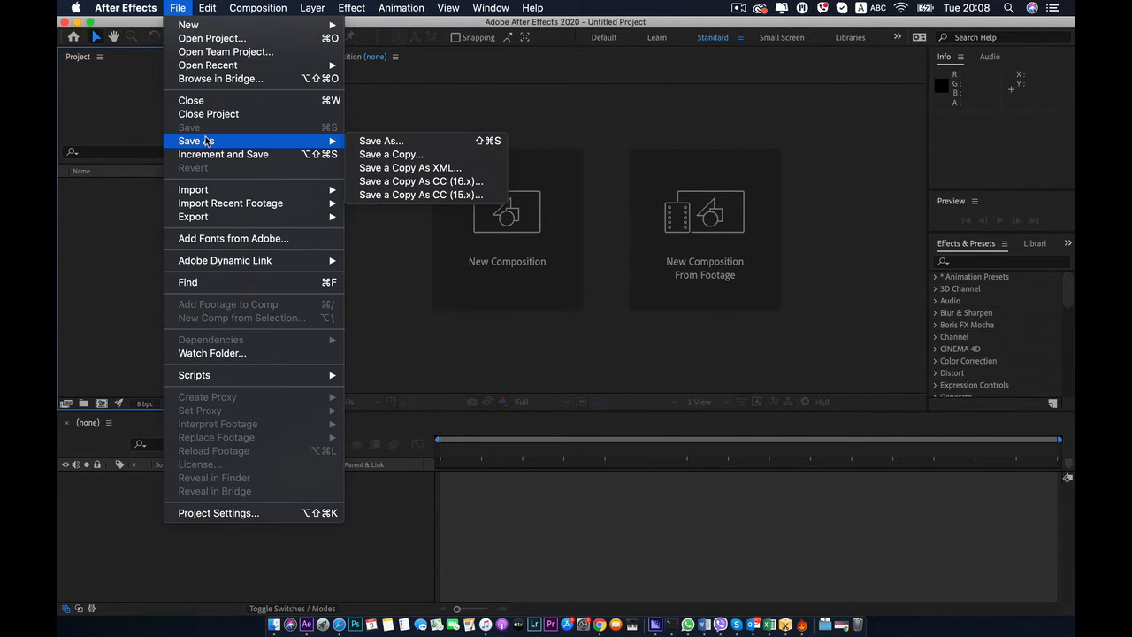
pyautogui.moveTo(213, 8)
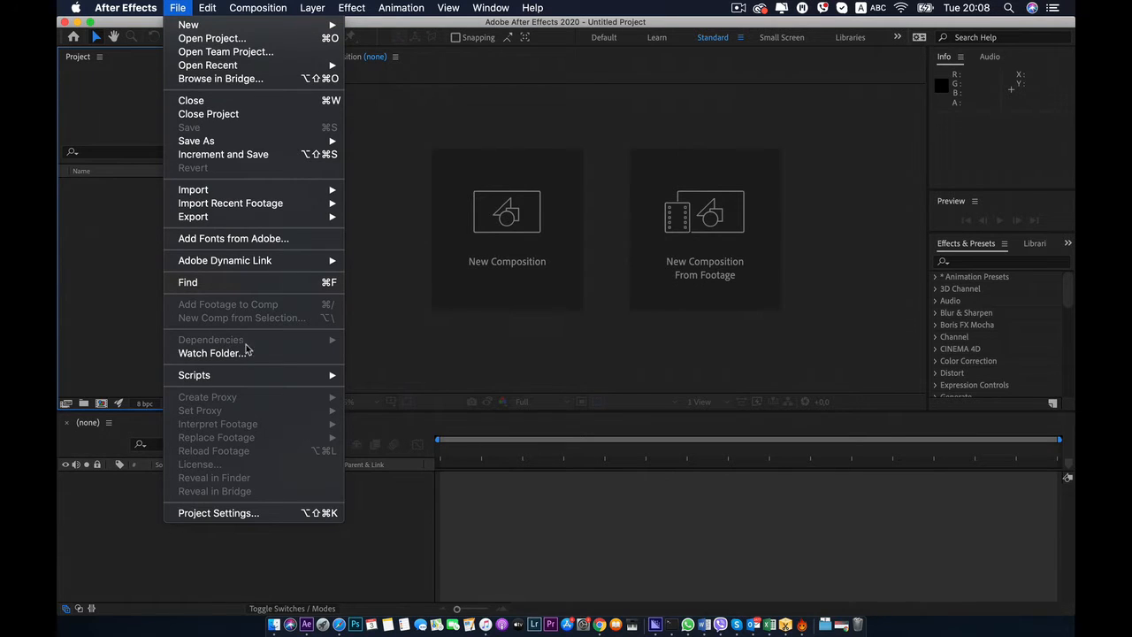
pyautogui.click(129, 295)
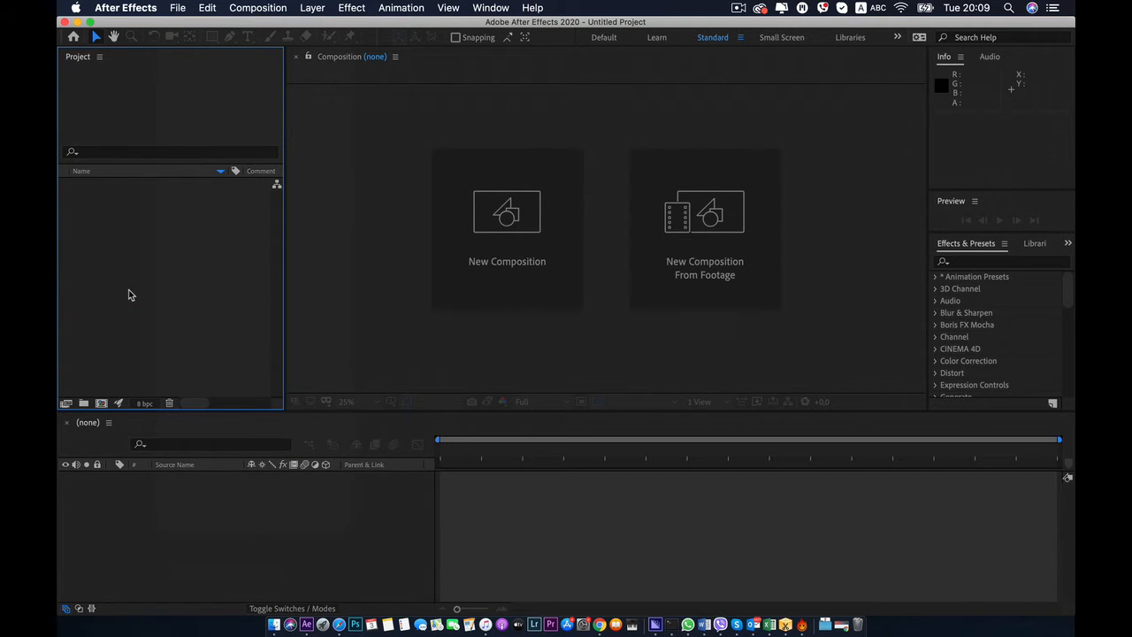
# Import the Logo PNG file from the Desktop into the project as footage.
pyautogui.doubleClick(164, 255)
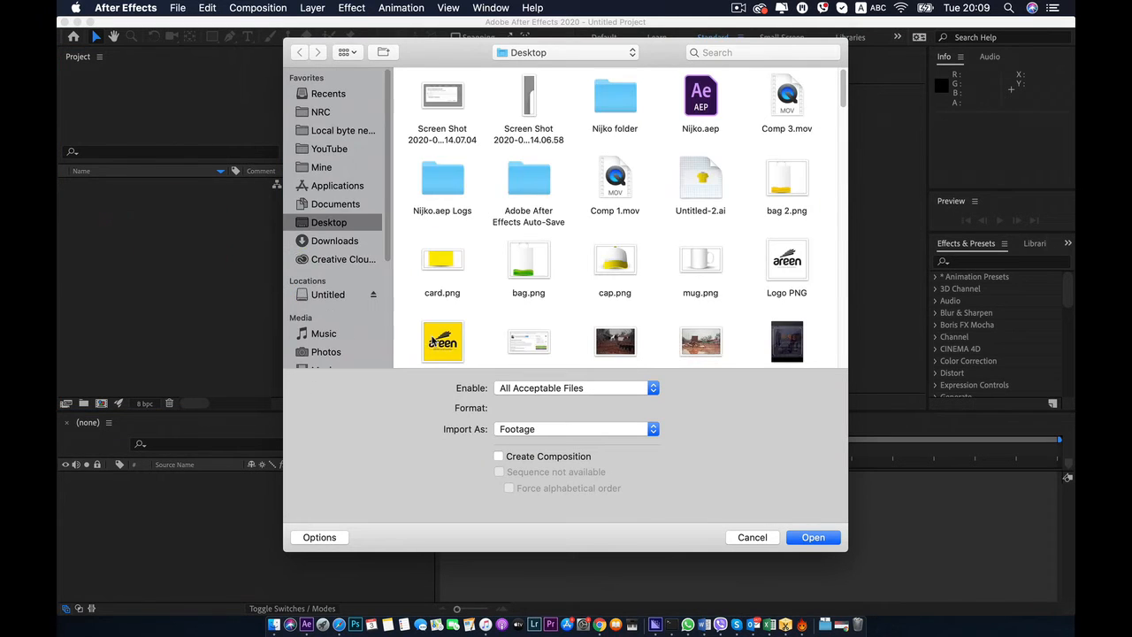
pyautogui.click(431, 337)
pyautogui.click(789, 255)
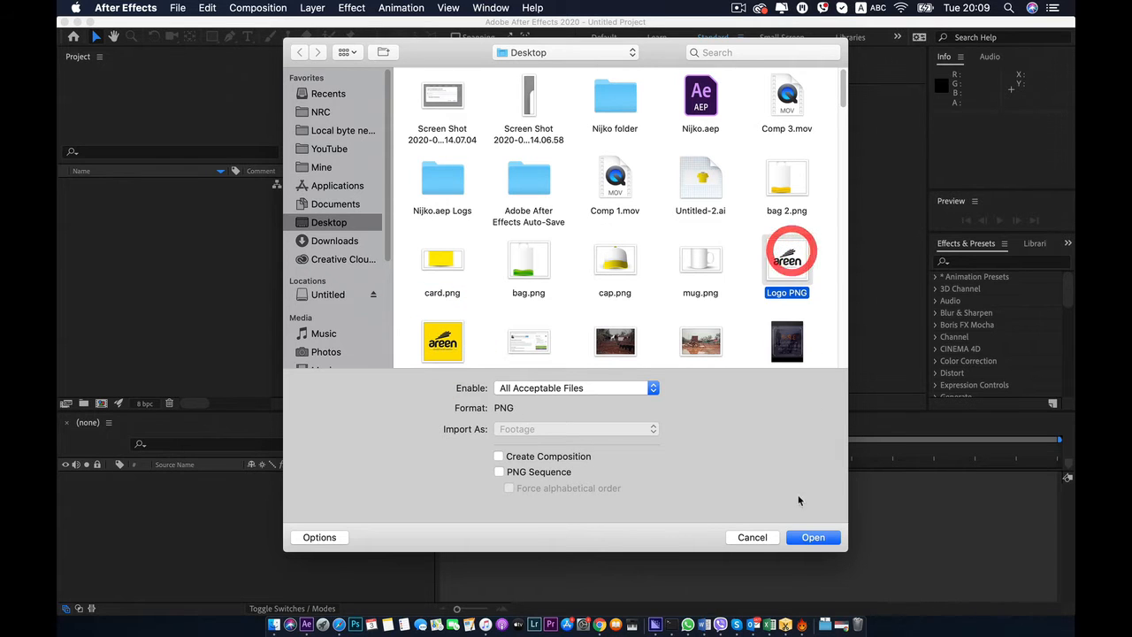
pyautogui.click(803, 535)
pyautogui.click(164, 293)
pyautogui.click(111, 183)
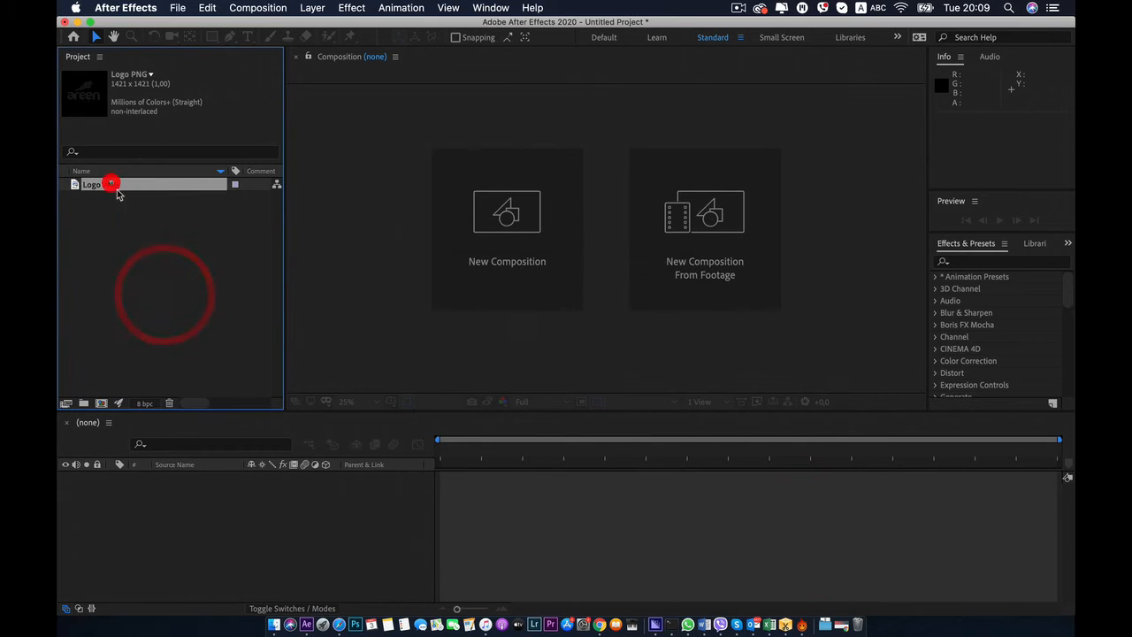
pyautogui.click(147, 292)
pyautogui.click(178, 7)
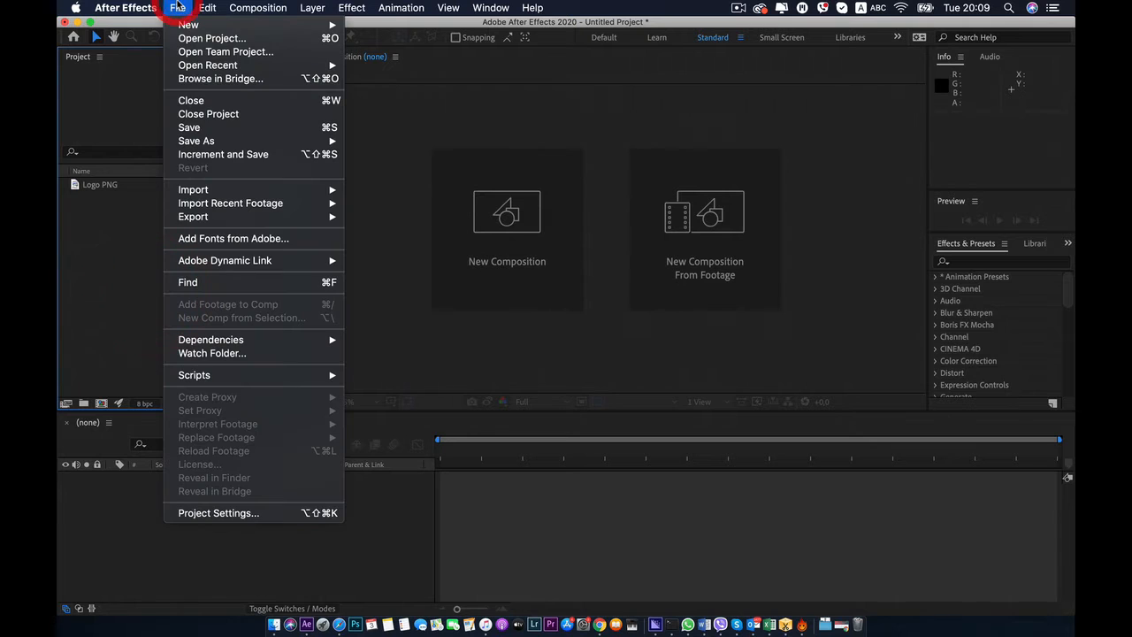
pyautogui.moveTo(159, 4)
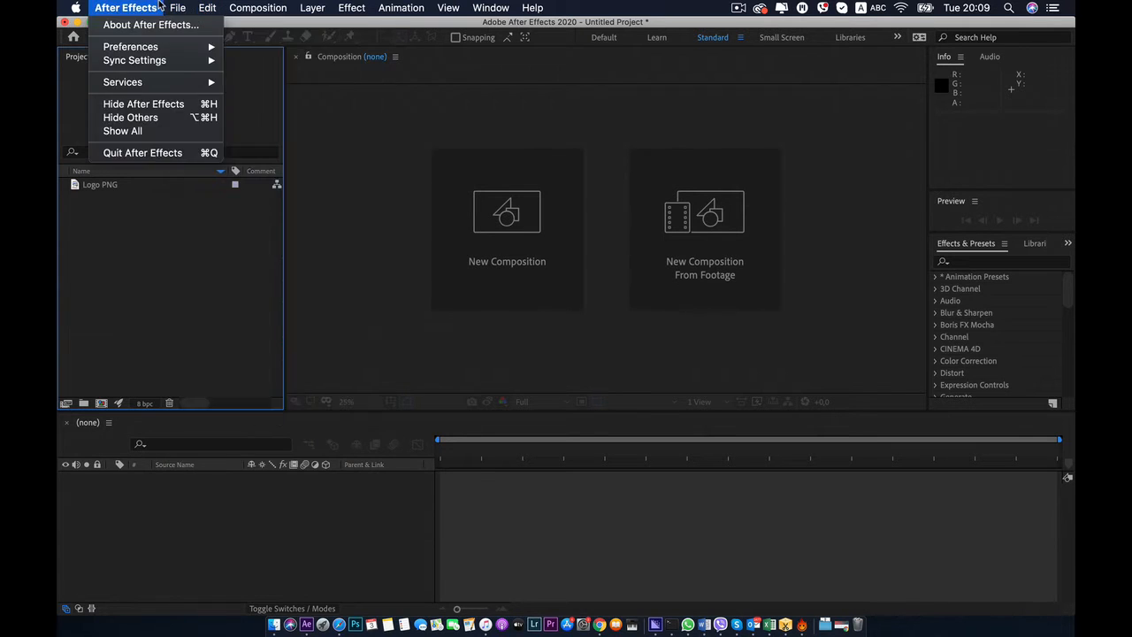
pyautogui.moveTo(246, 342)
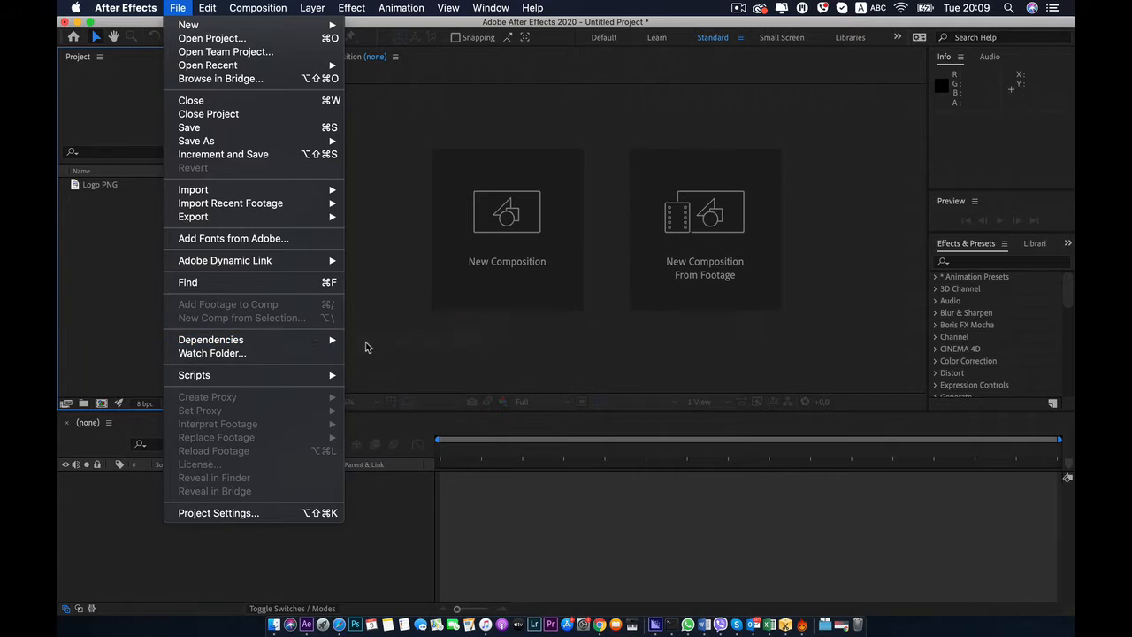
pyautogui.click(386, 340)
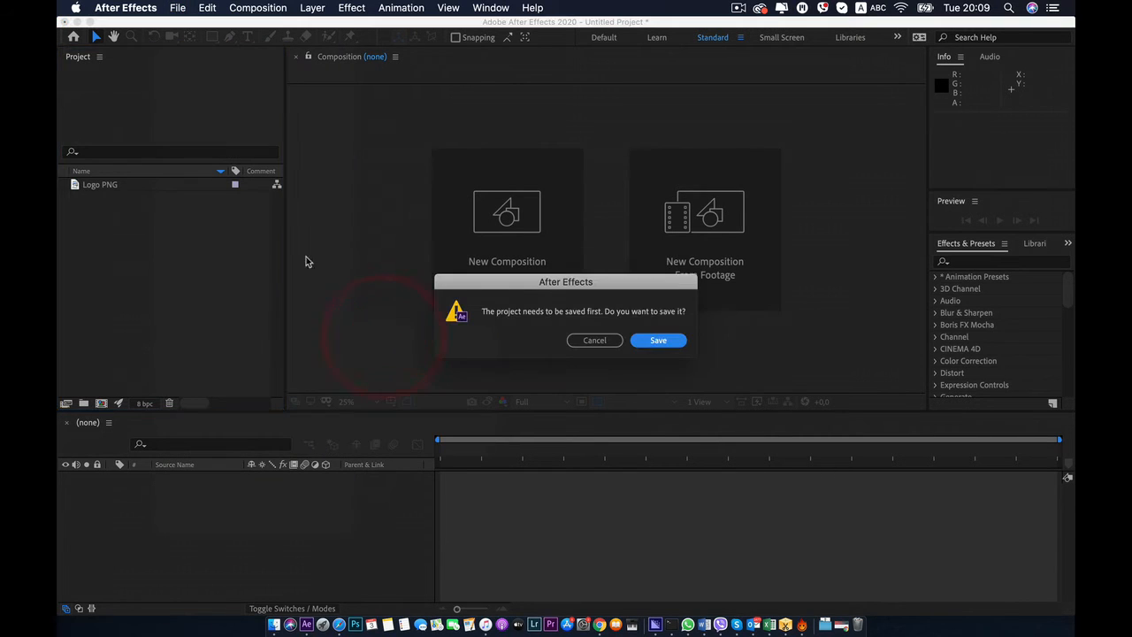
pyautogui.click(658, 341)
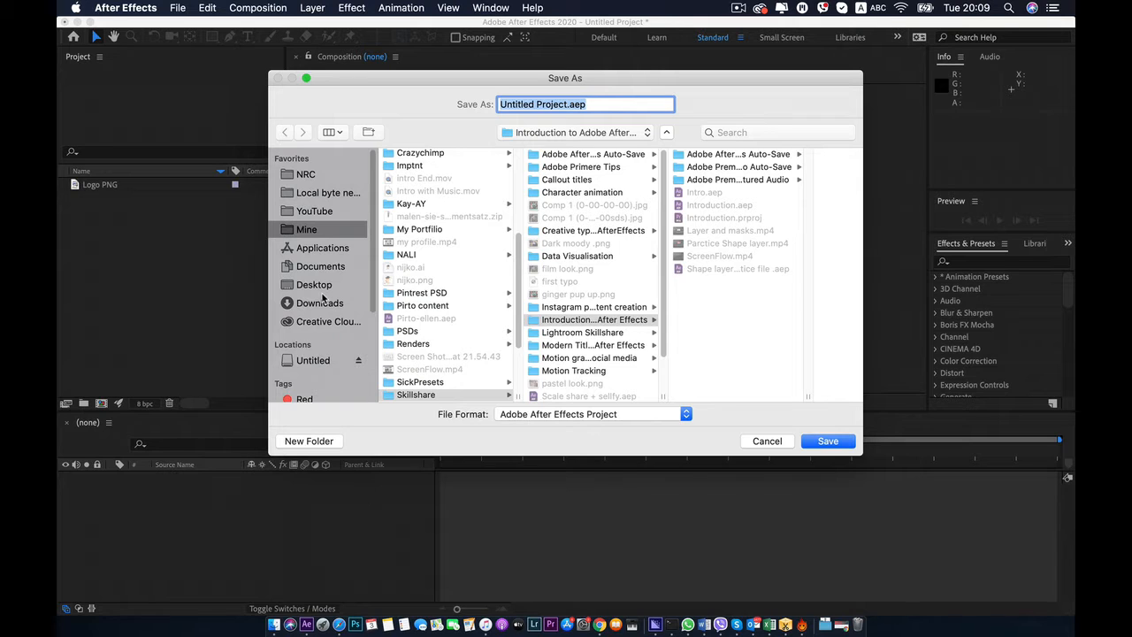
pyautogui.click(766, 447)
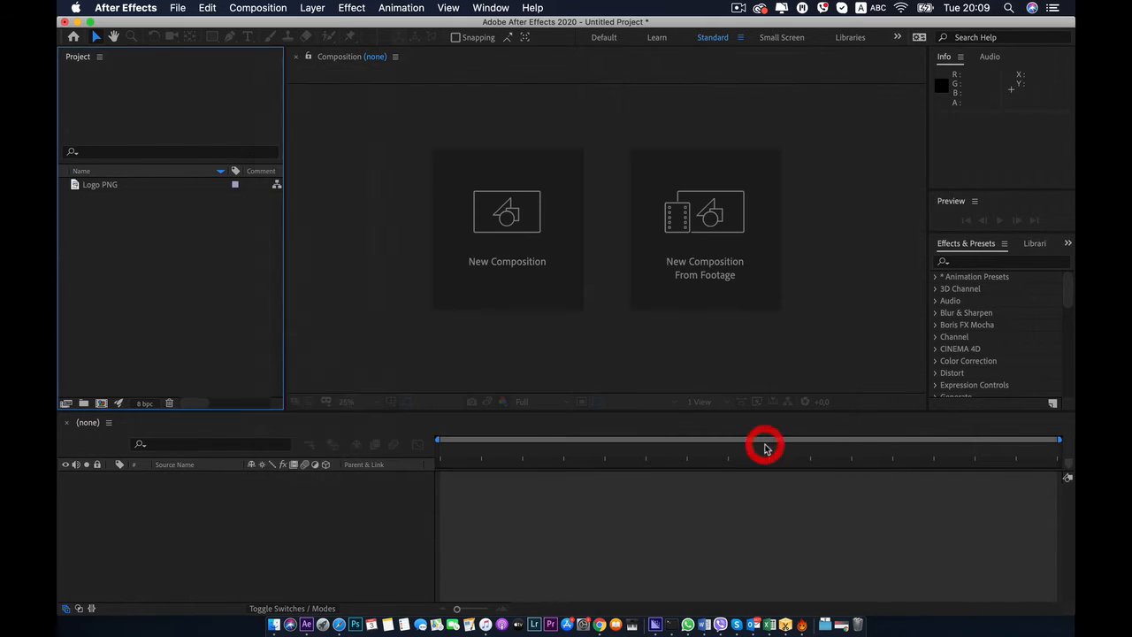
pyautogui.click(177, 8)
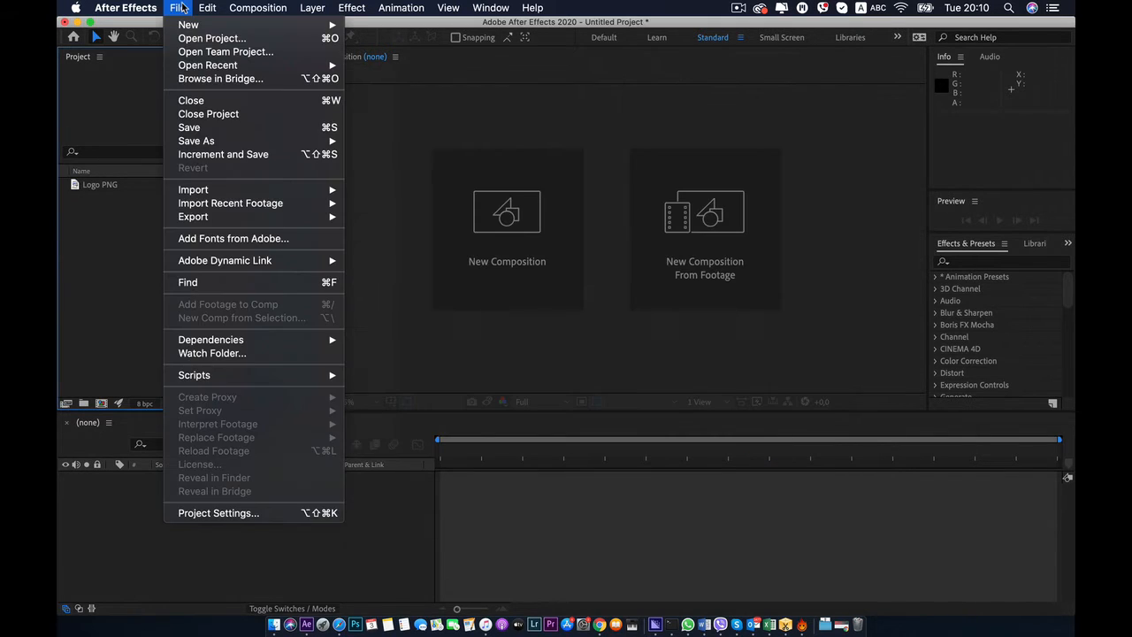
pyautogui.moveTo(201, 349)
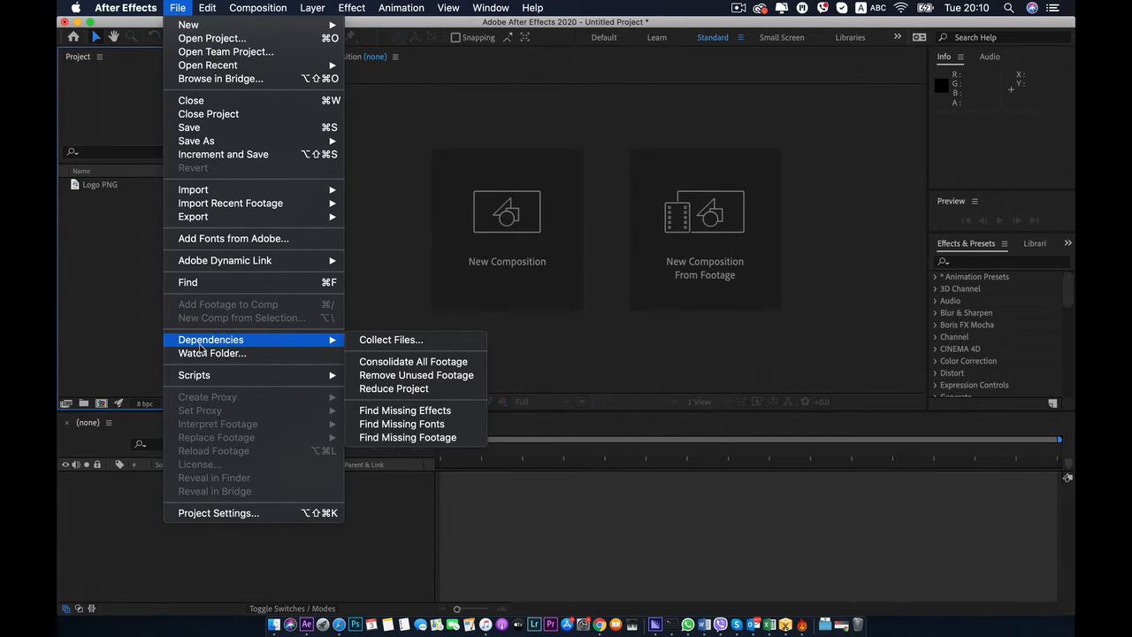
pyautogui.click(389, 340)
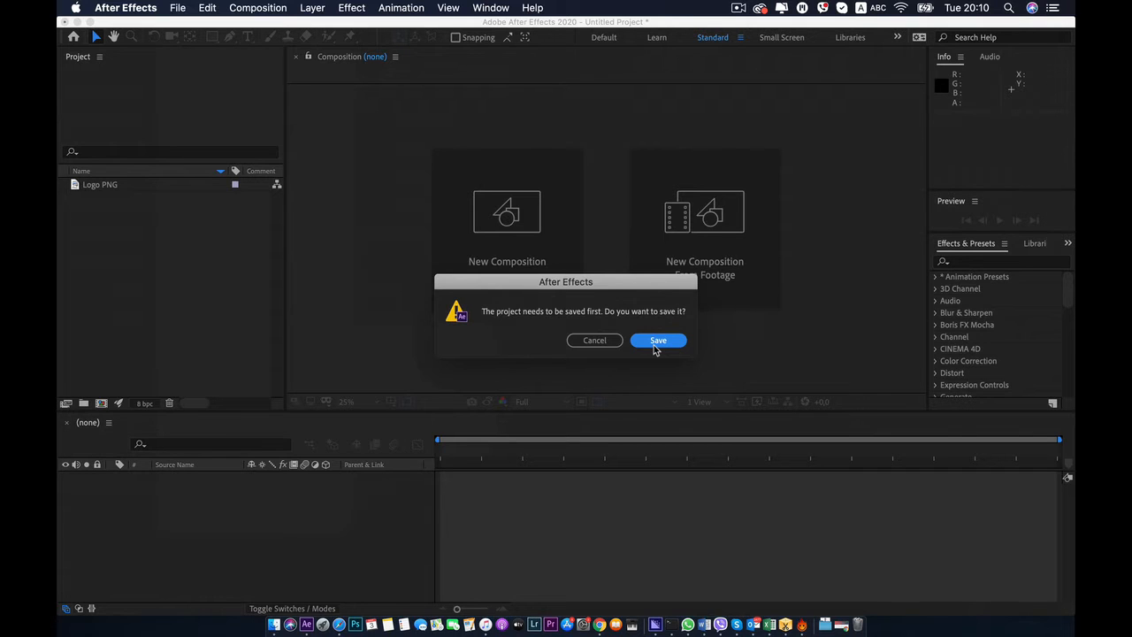
pyautogui.click(602, 341)
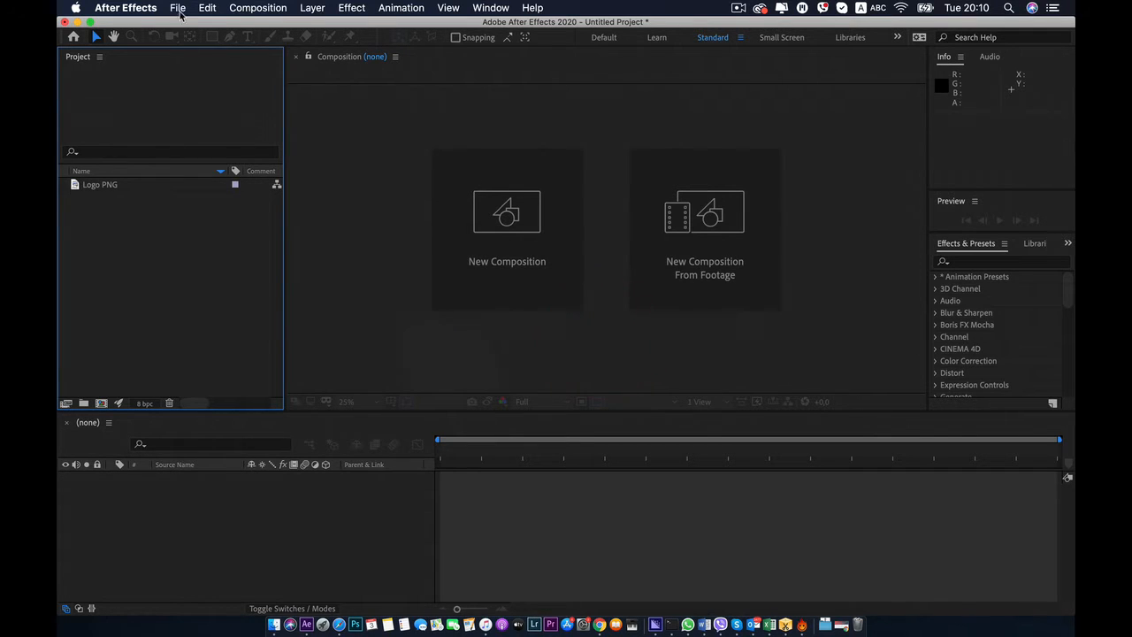
# Purge all memory and disk cache, deleting all files from the disk cache.
pyautogui.click(207, 8)
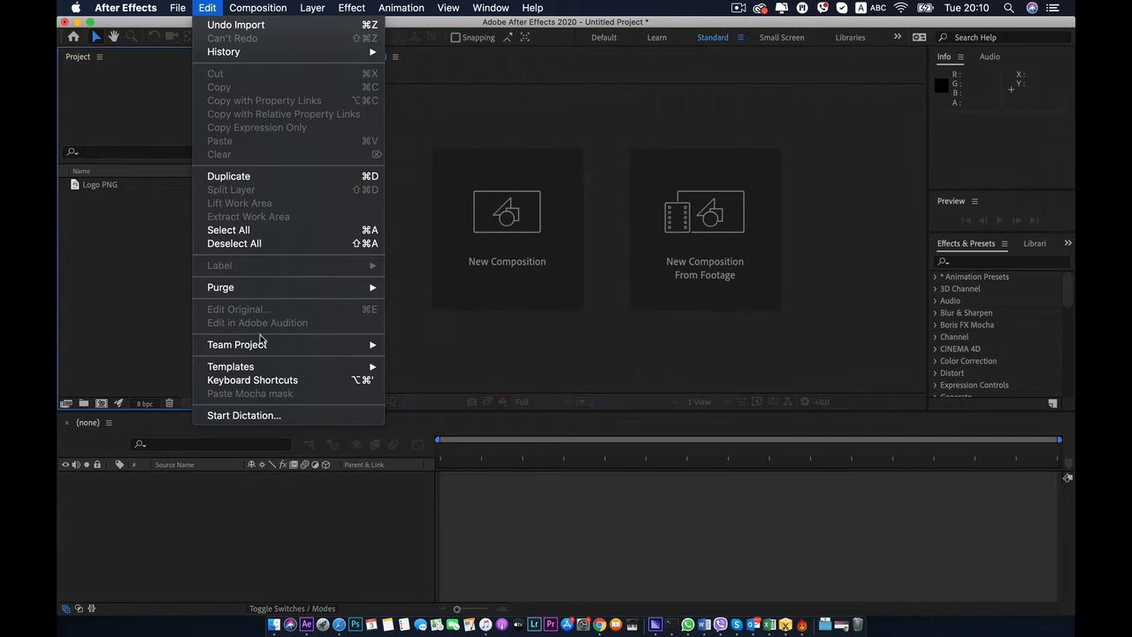
pyautogui.moveTo(265, 287)
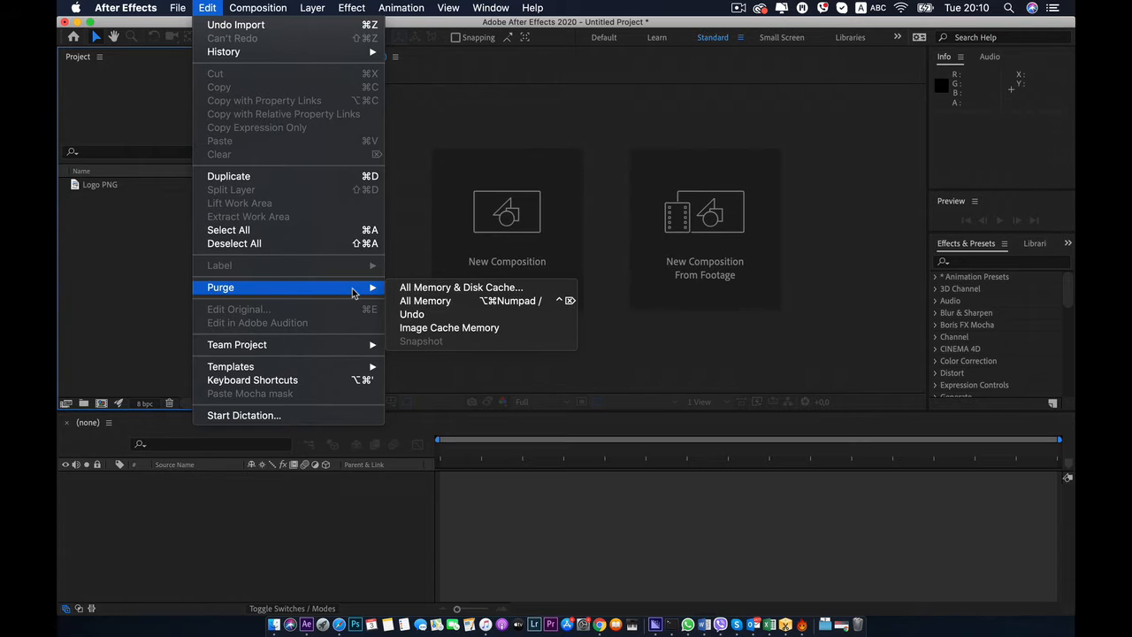
pyautogui.click(453, 288)
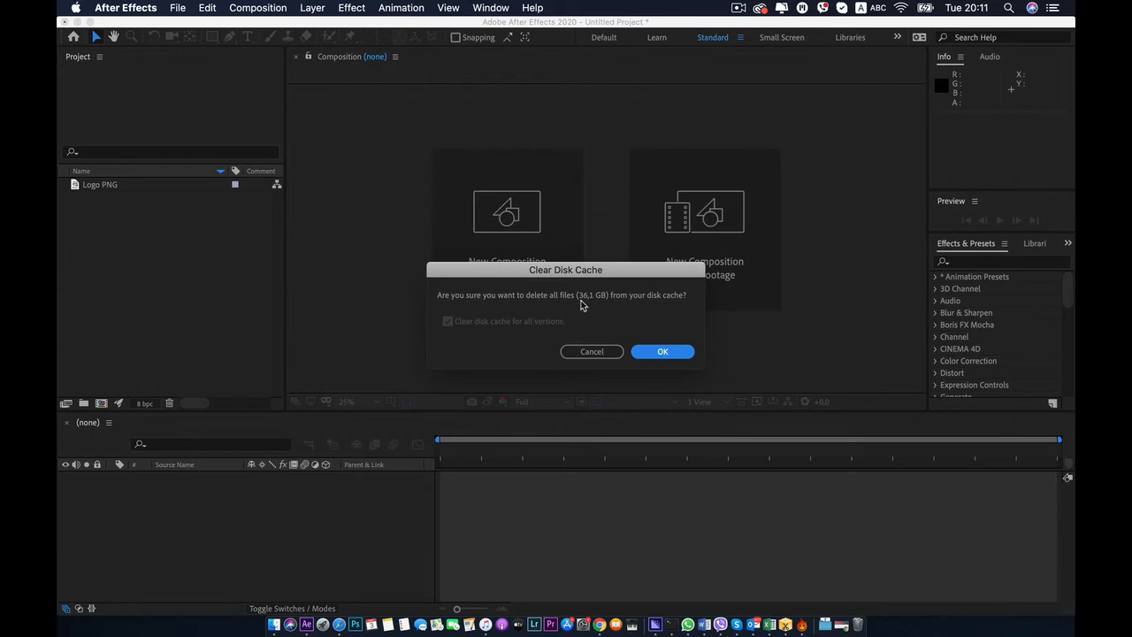
pyautogui.click(662, 353)
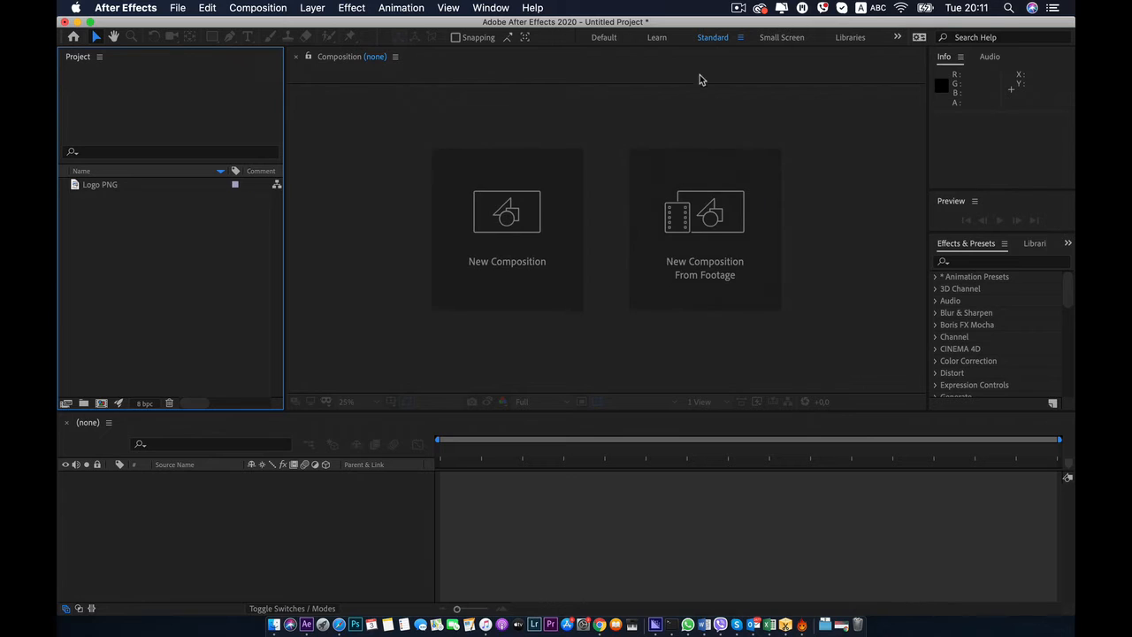
# Look through the available Composition, Layer, Effect, Animation and View commands without running any.
pyautogui.click(255, 7)
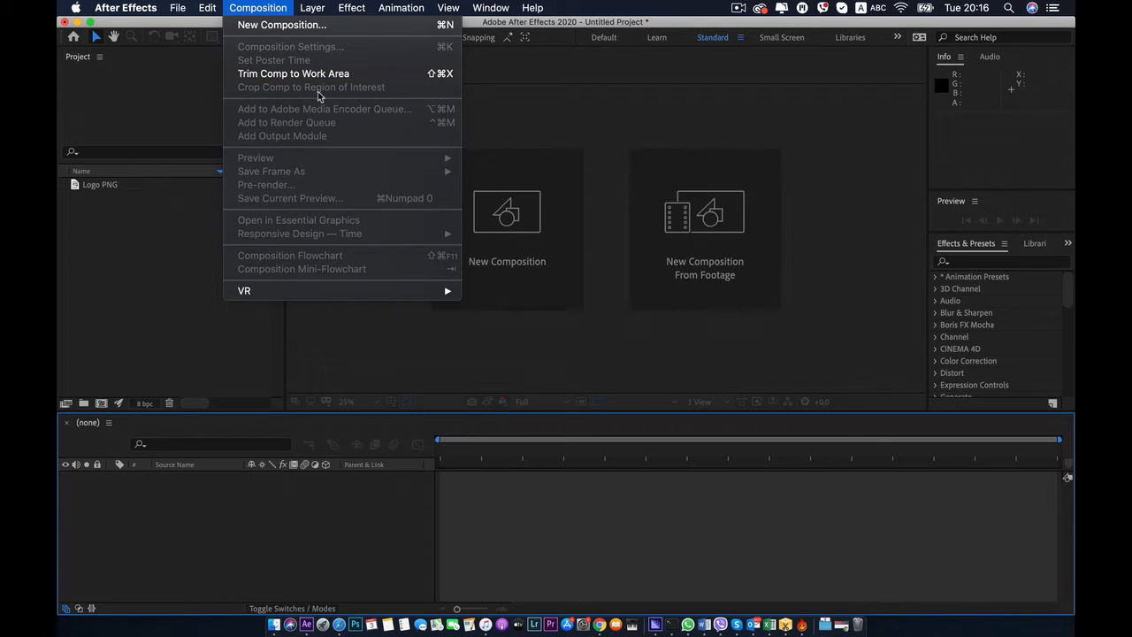
pyautogui.moveTo(302, 10)
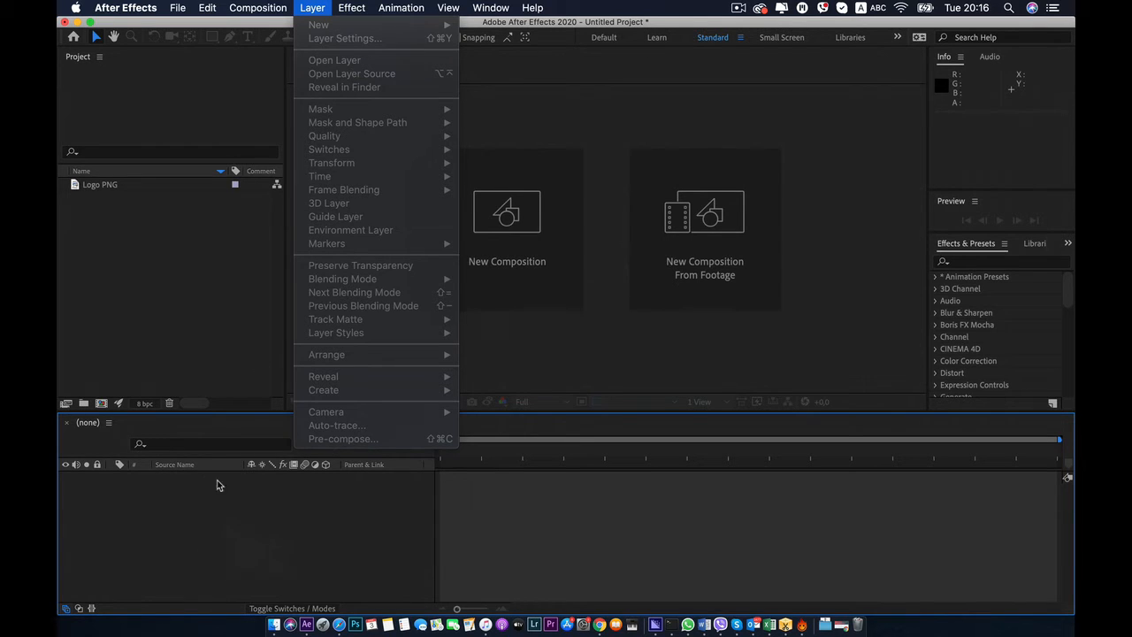
pyautogui.moveTo(350, 7)
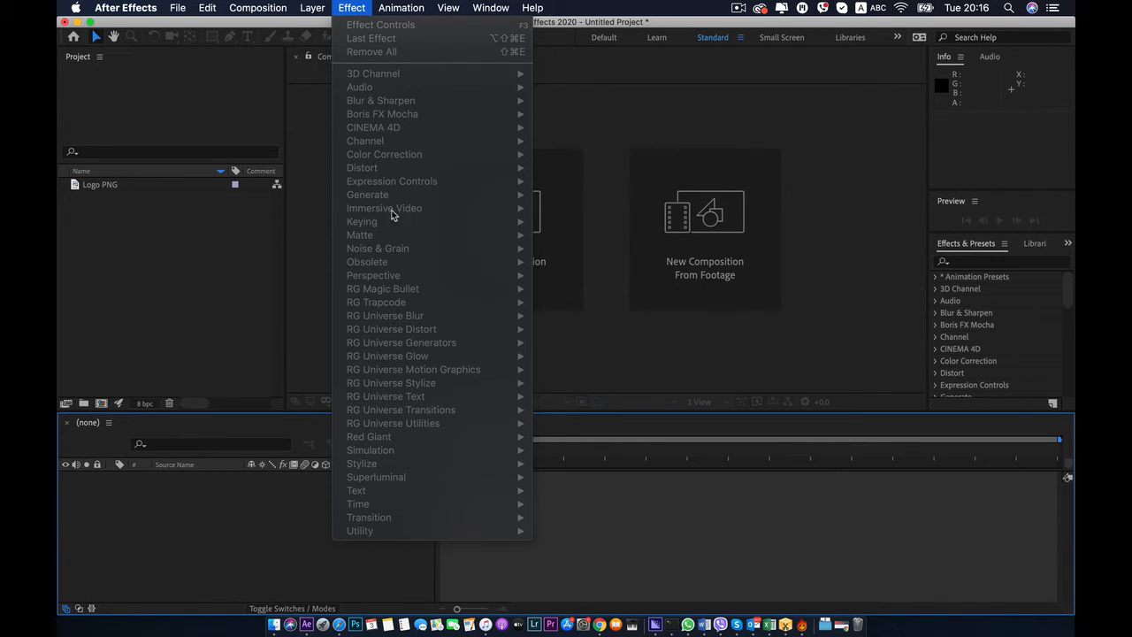
pyautogui.moveTo(397, 4)
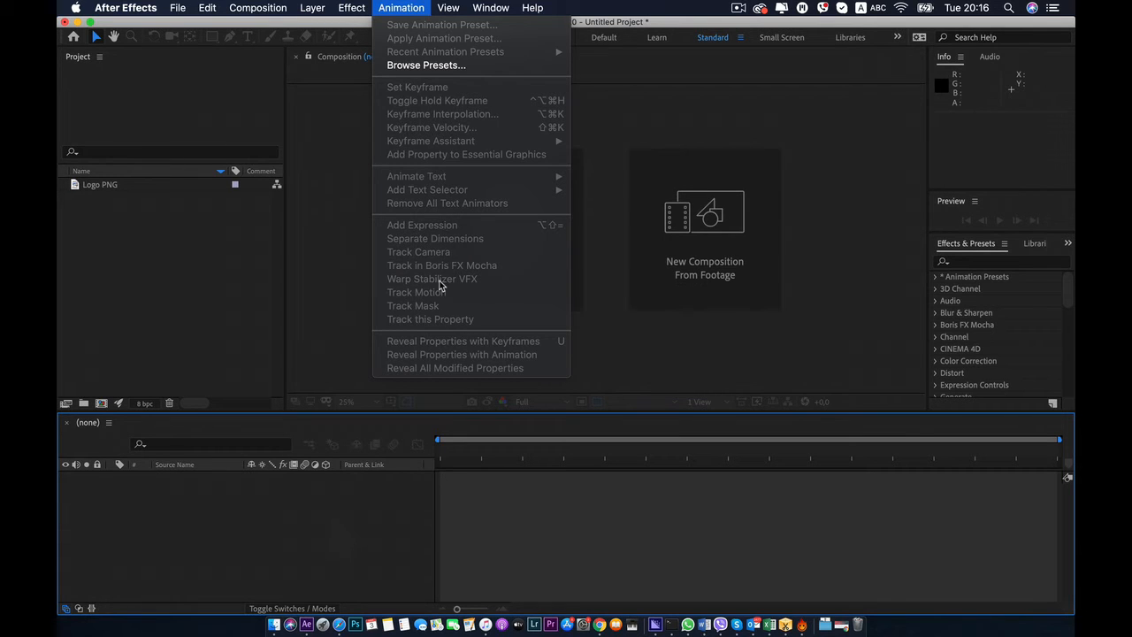
pyautogui.moveTo(449, 7)
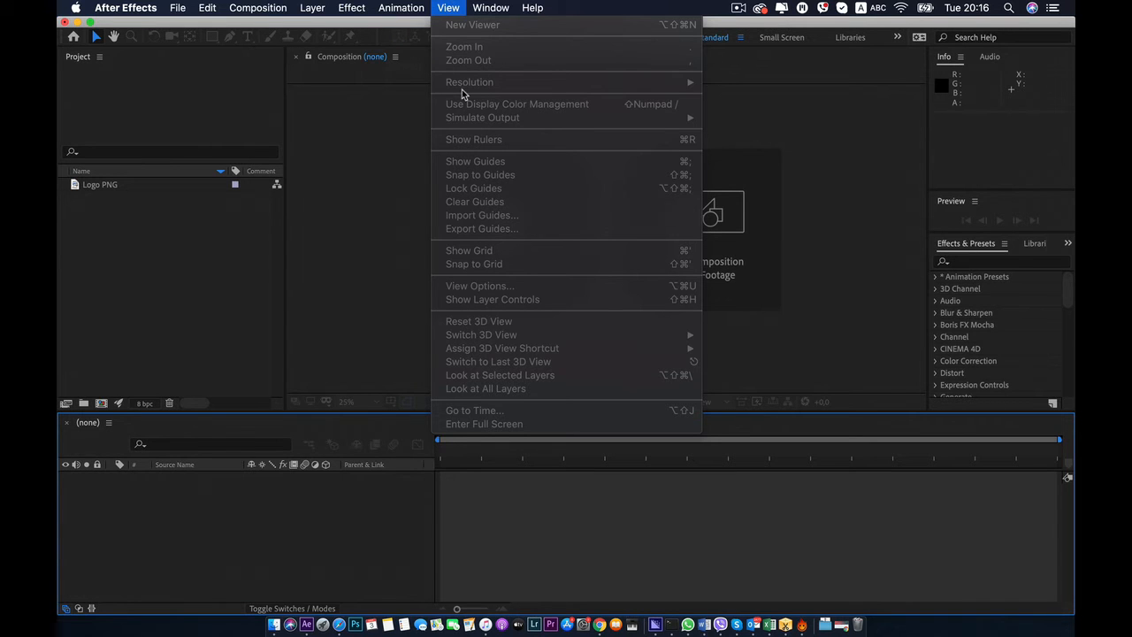
pyautogui.click(382, 281)
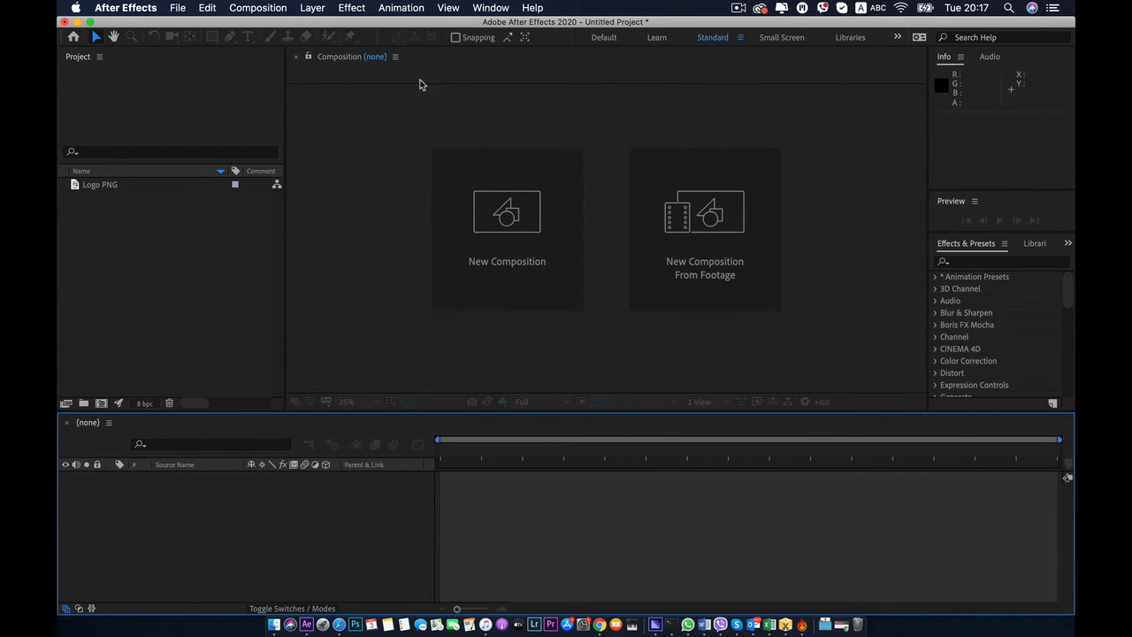
pyautogui.click(459, 7)
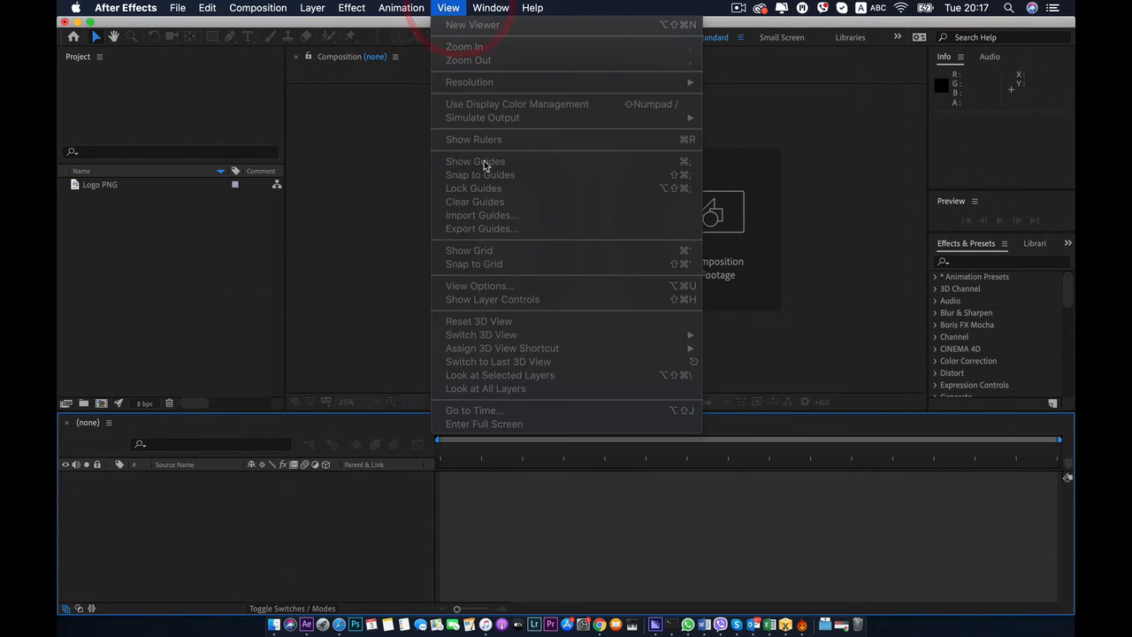
pyautogui.click(352, 329)
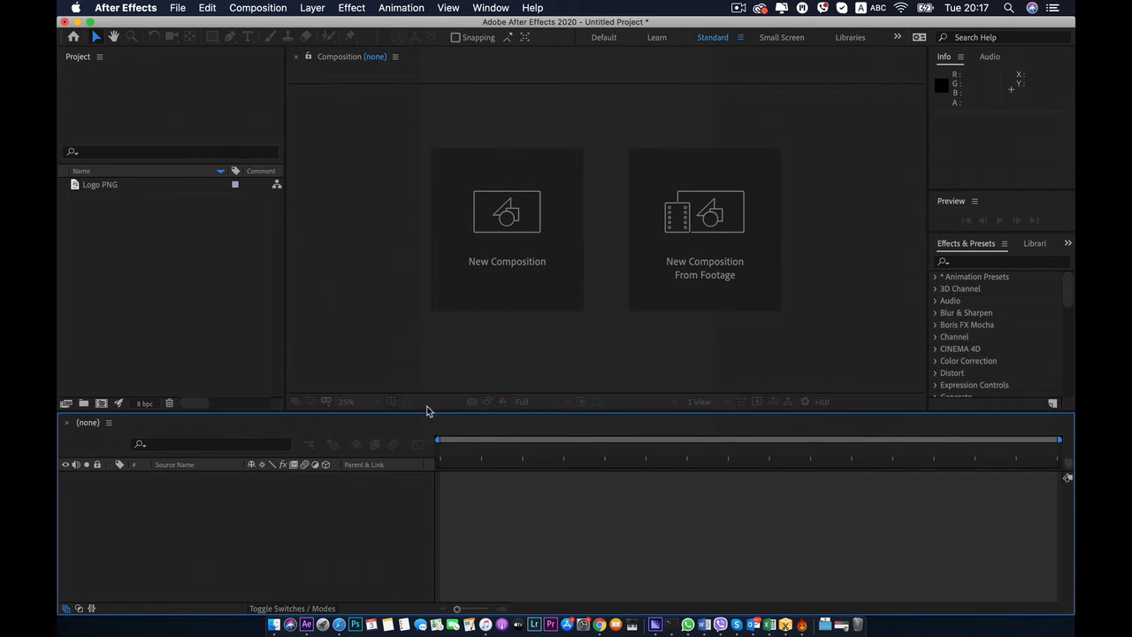
# Hide the Project panel from the workspace and show it again.
pyautogui.click(491, 7)
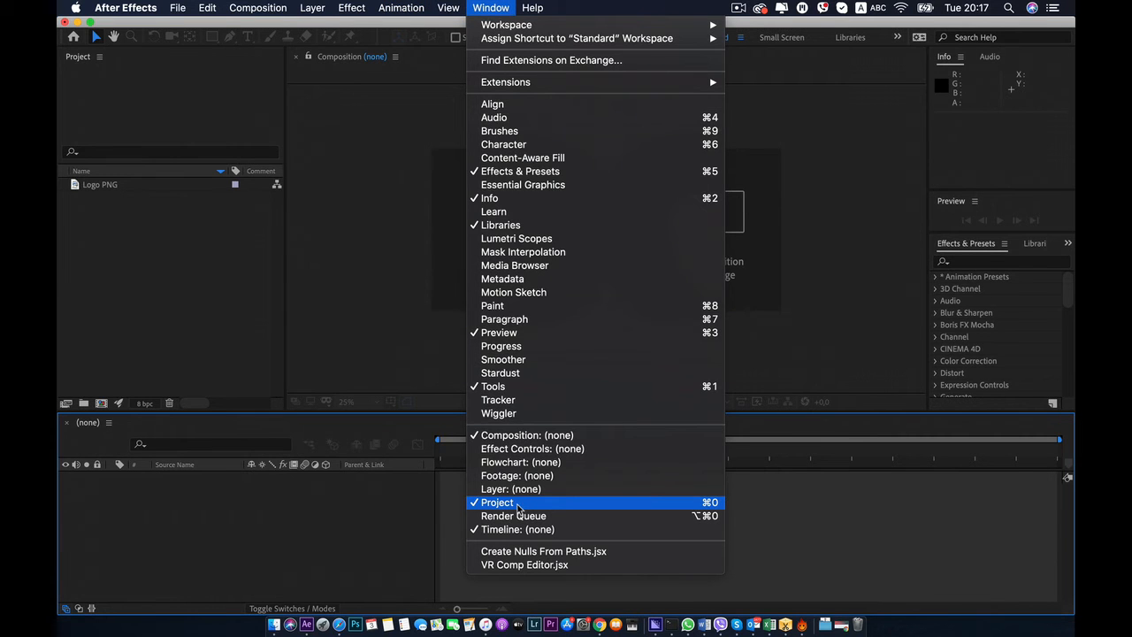
pyautogui.click(519, 504)
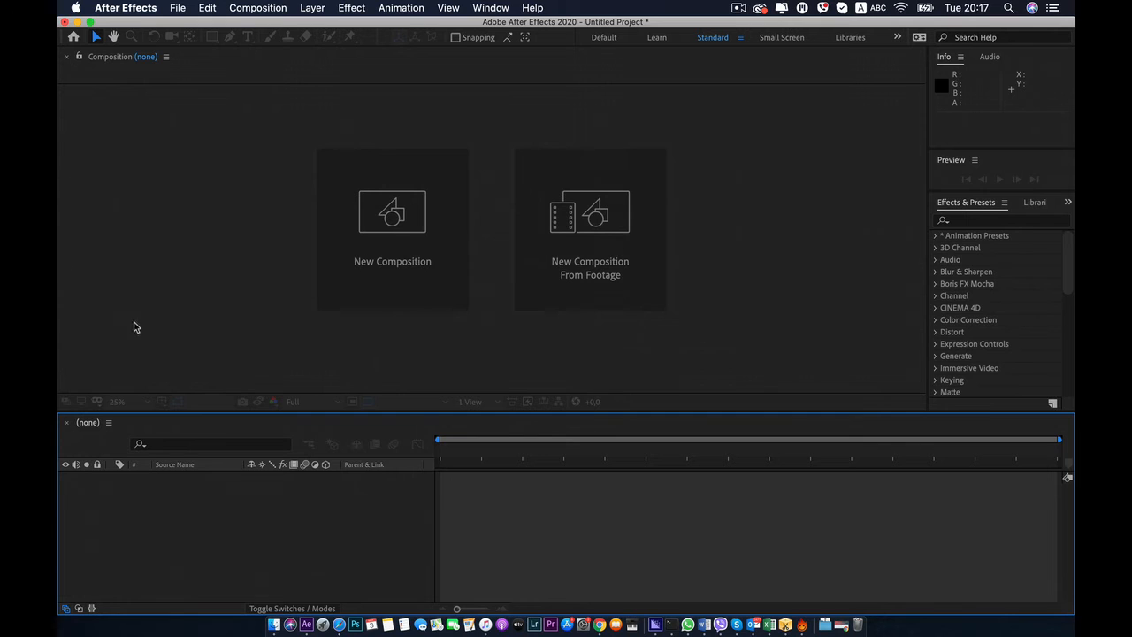
pyautogui.click(497, 8)
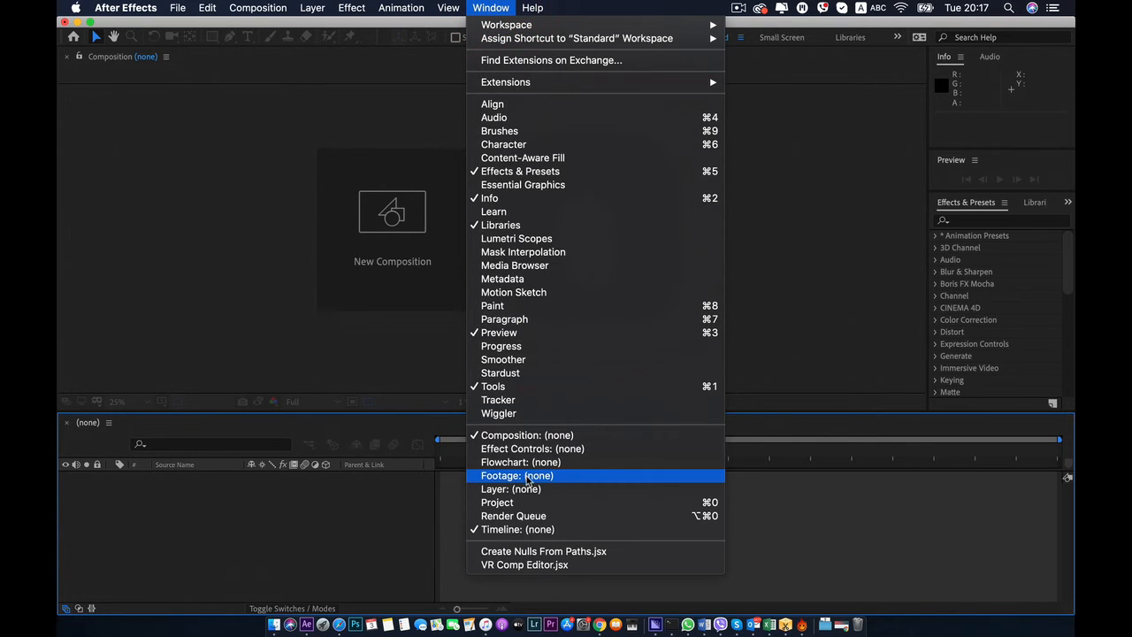
pyautogui.click(518, 504)
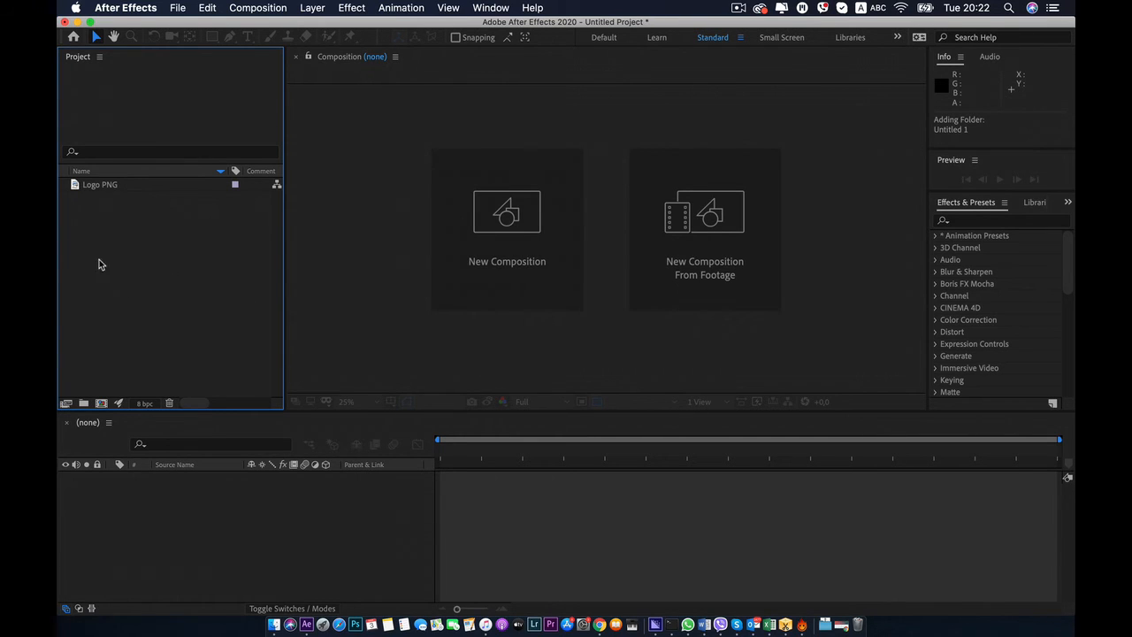
# Create a new folder with its default name in the project, and select the folder and the Logo PNG footage in turn.
pyautogui.click(84, 404)
pyautogui.click(146, 242)
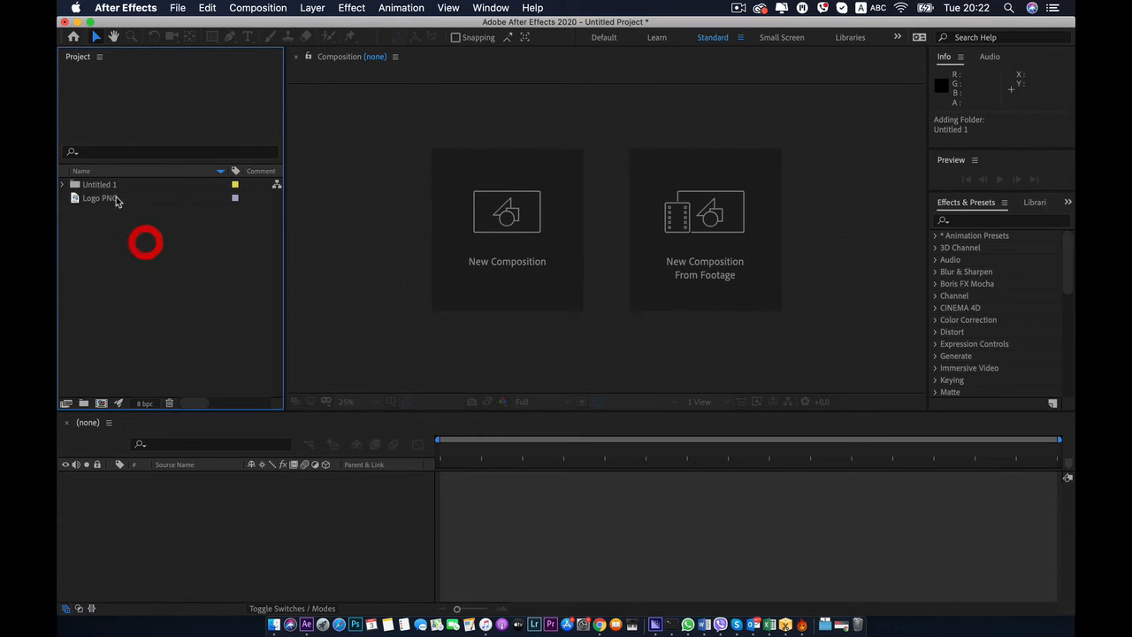
pyautogui.click(120, 186)
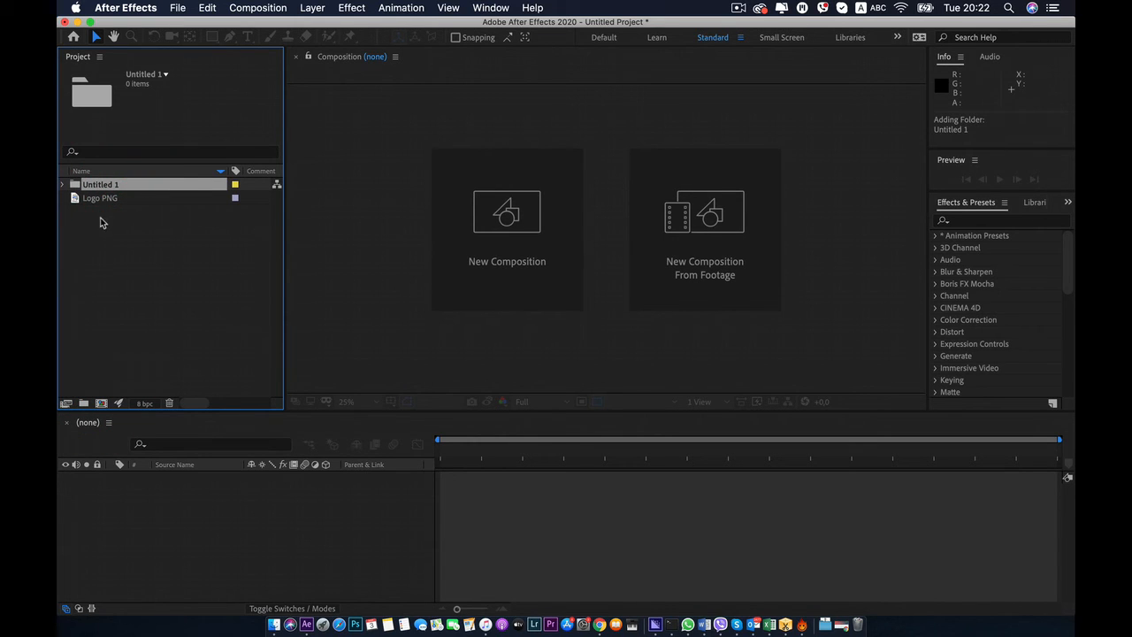
pyautogui.click(100, 200)
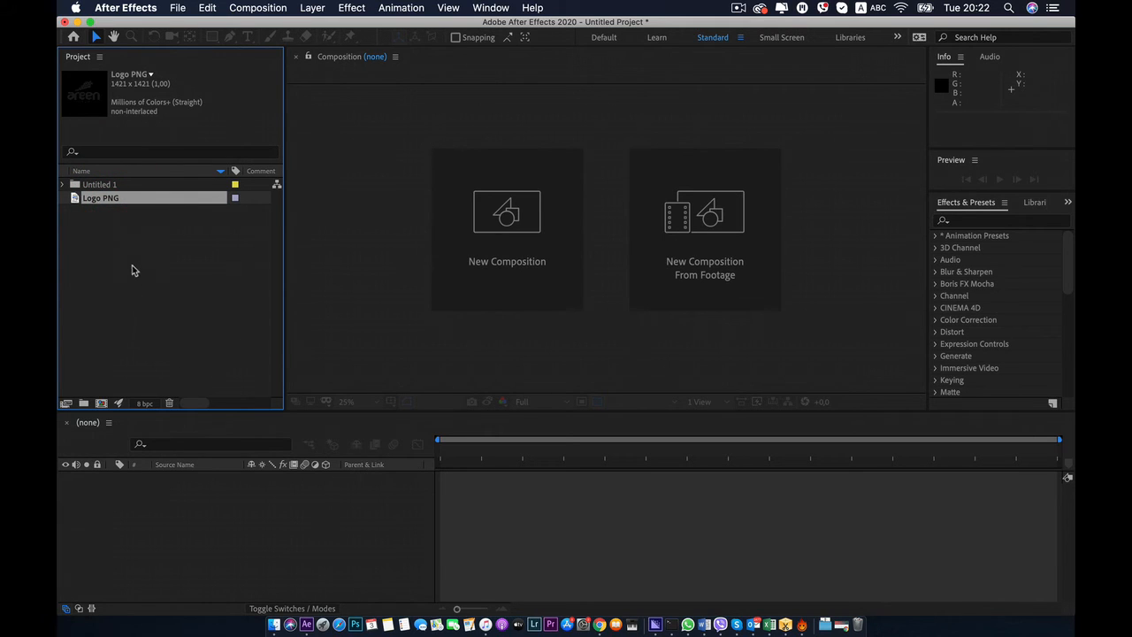
# View the settings for a new composition and cancel without creating it.
pyautogui.click(100, 403)
pyautogui.click(376, 156)
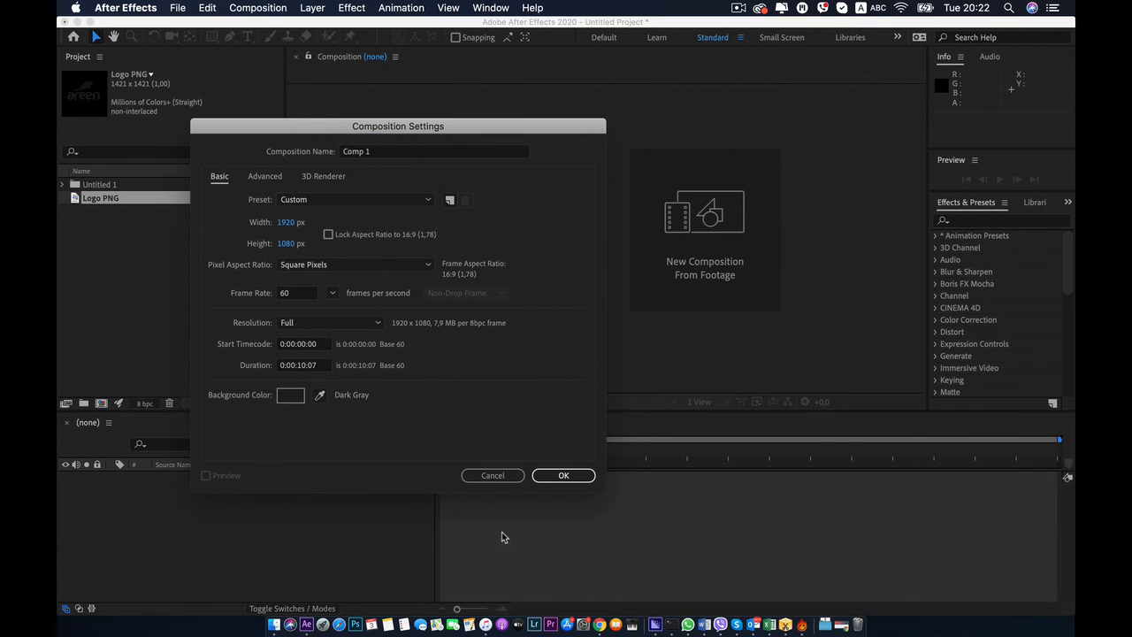
pyautogui.click(487, 476)
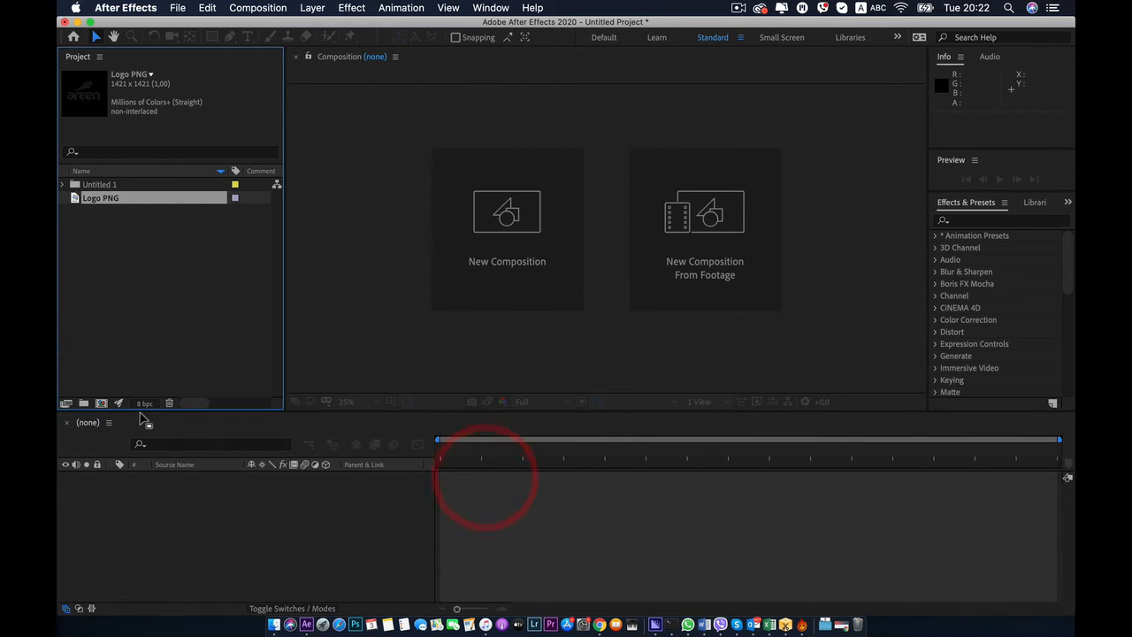
# Open the Project Settings and view the Video Rendering and Effects and the Time Display Style options.
pyautogui.click(119, 404)
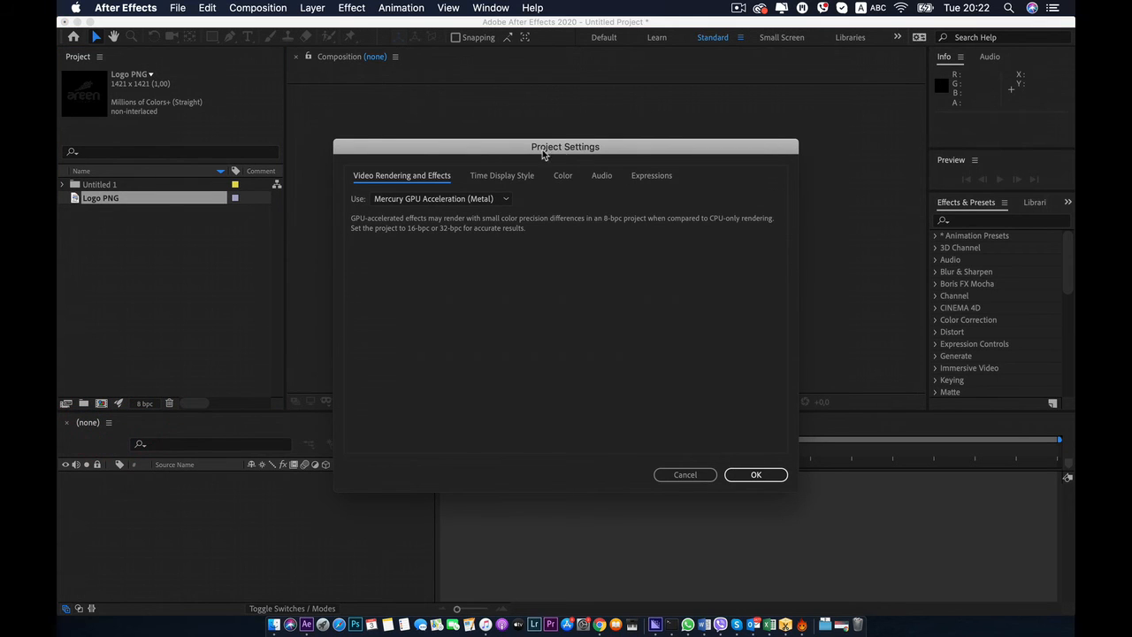
pyautogui.click(500, 176)
pyautogui.click(385, 175)
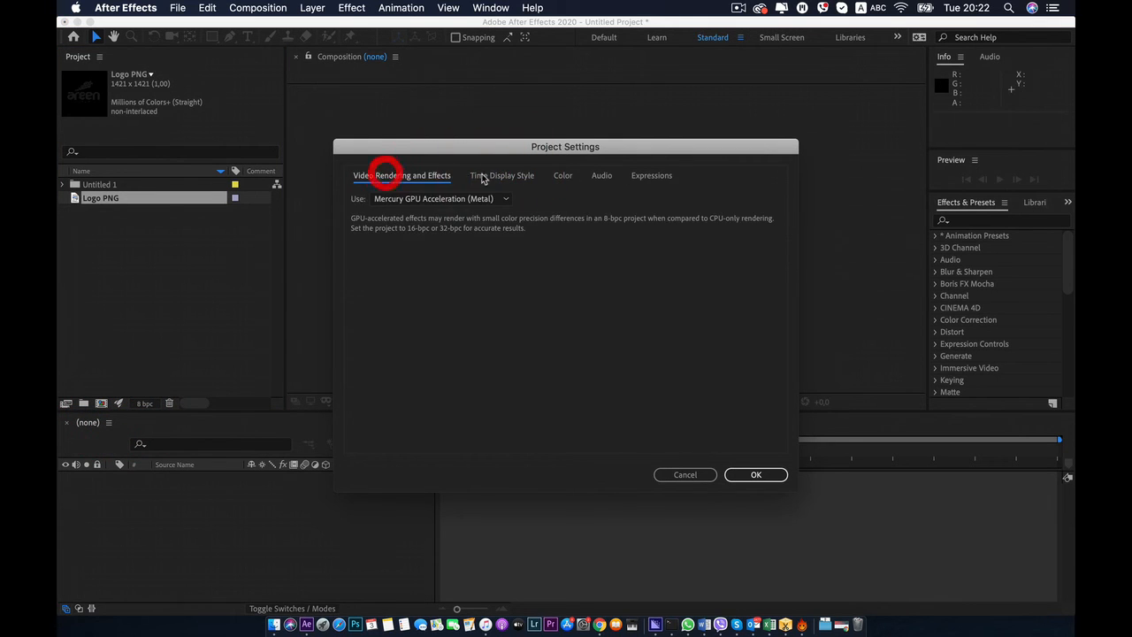
pyautogui.click(487, 176)
# Examine the Depth and Working Space choices in the project's Color settings and close the Project Settings.
pyautogui.click(563, 176)
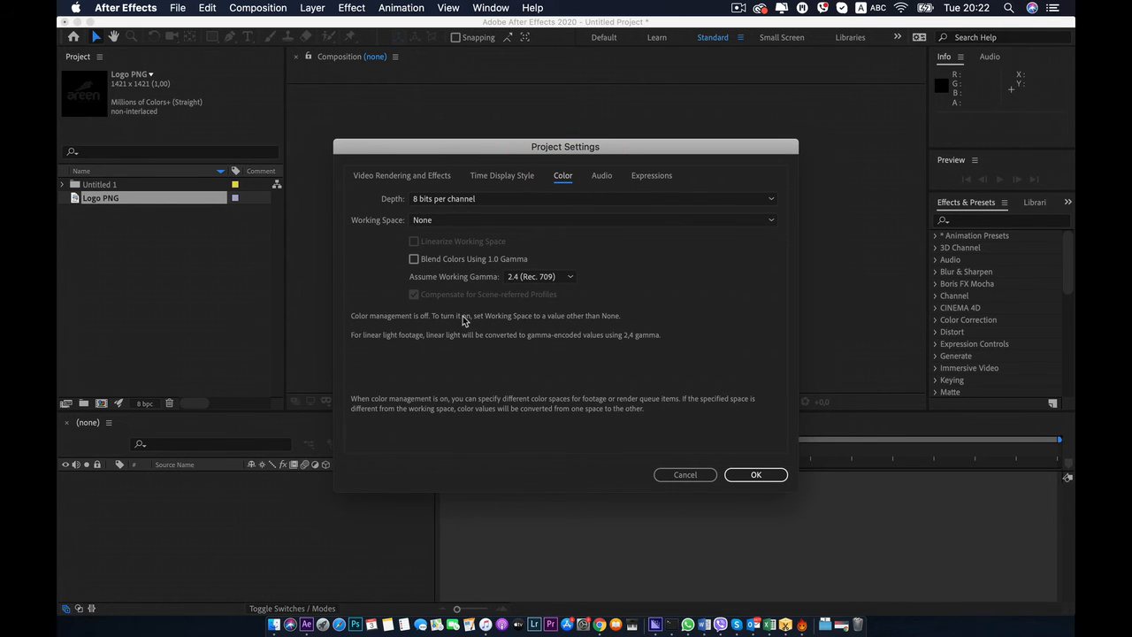
pyautogui.click(459, 198)
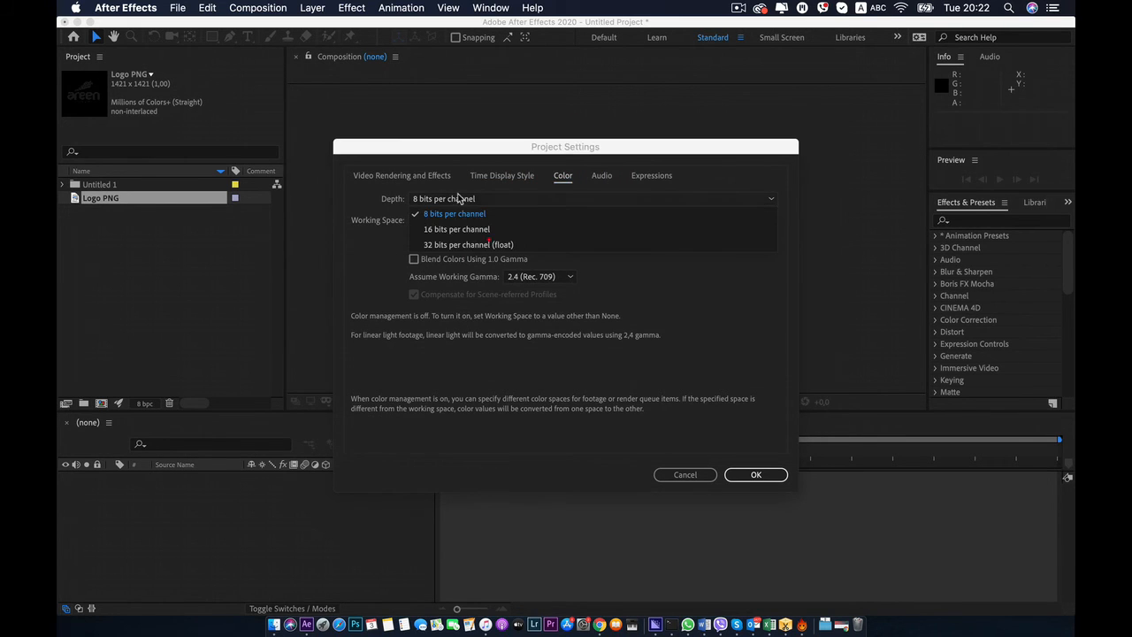
pyautogui.click(380, 201)
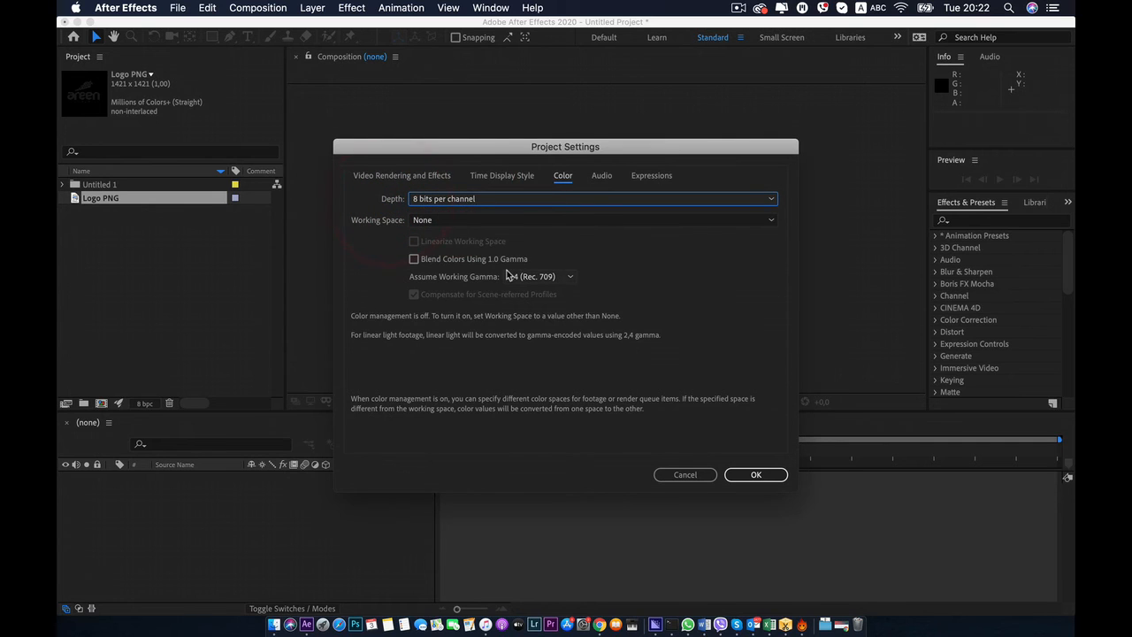
pyautogui.click(432, 221)
pyautogui.click(361, 214)
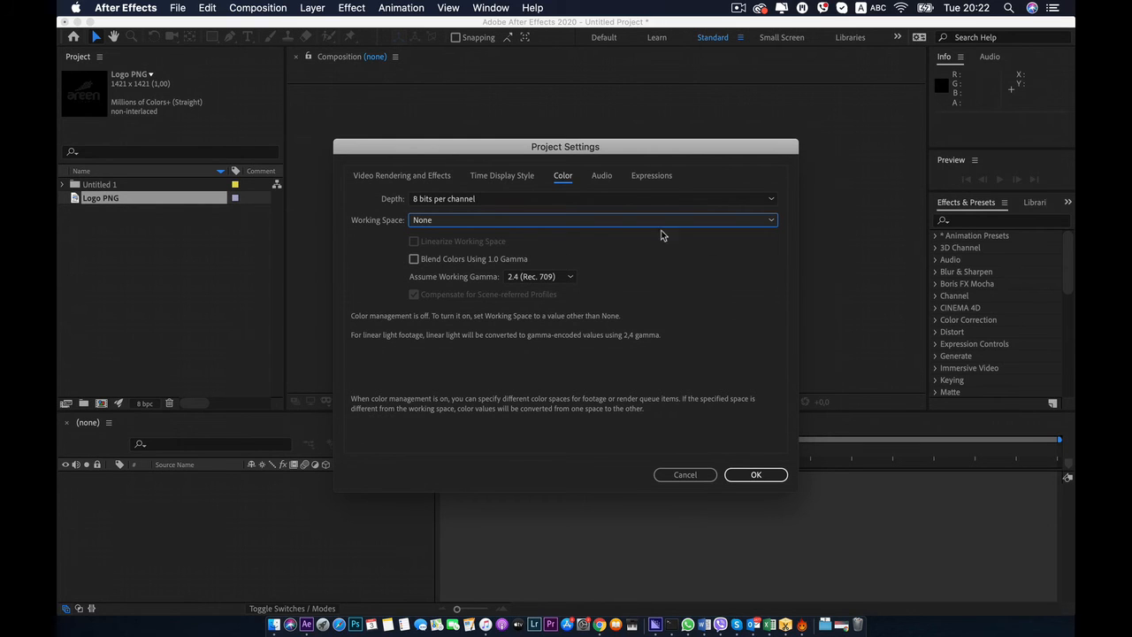
pyautogui.press('Return')
# Delete the Untitled 1 folder from the project.
pyautogui.click(74, 270)
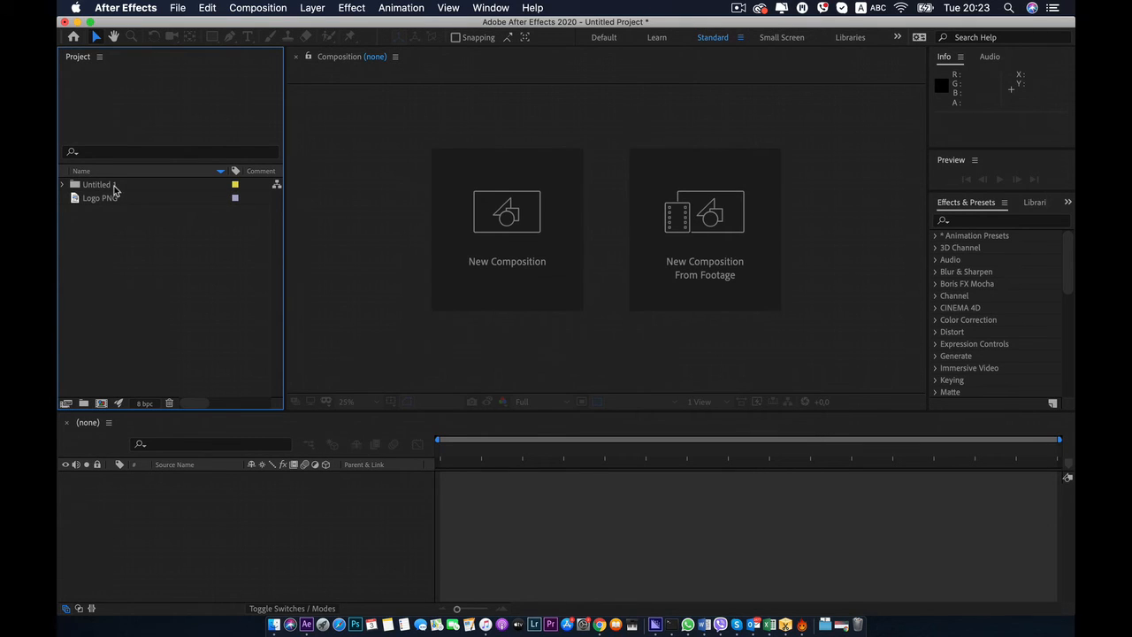
pyautogui.click(112, 186)
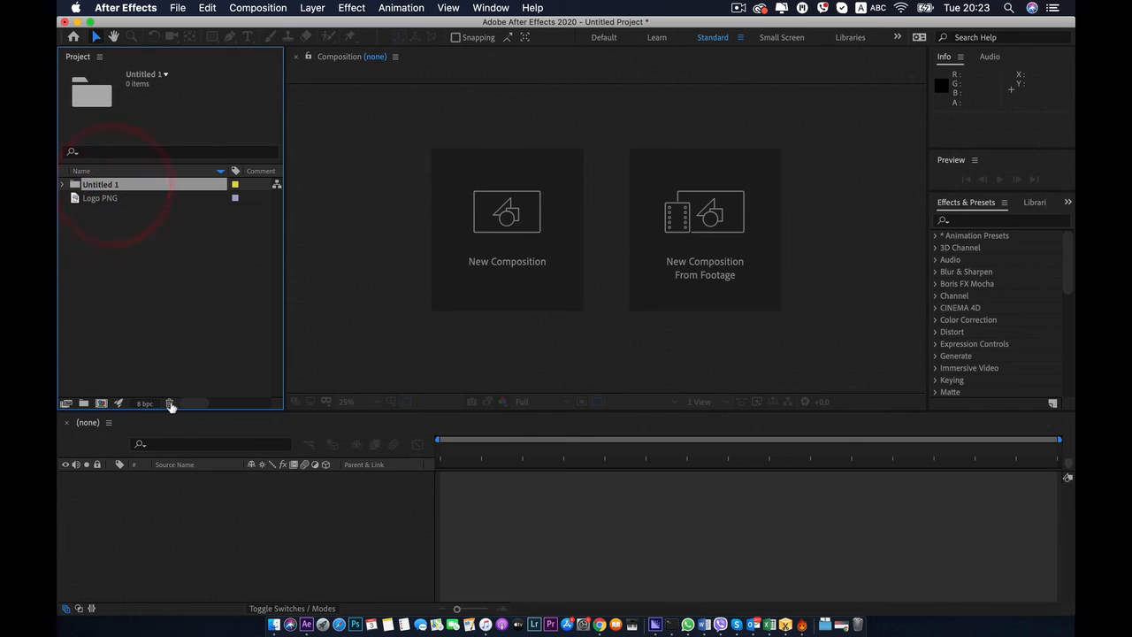
pyautogui.click(168, 403)
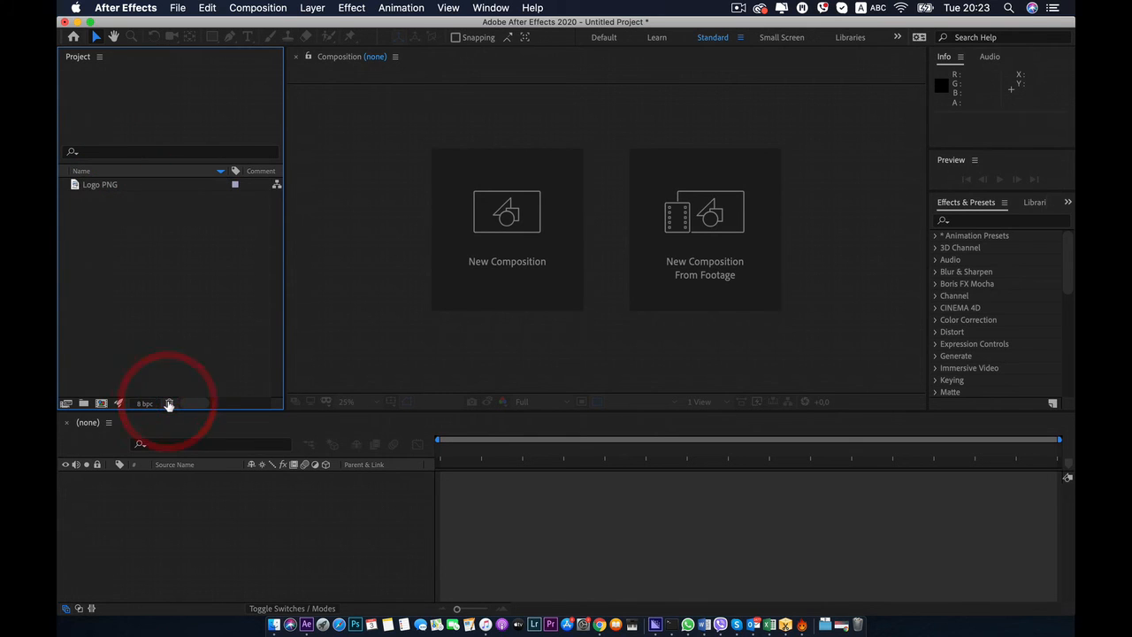
pyautogui.click(178, 255)
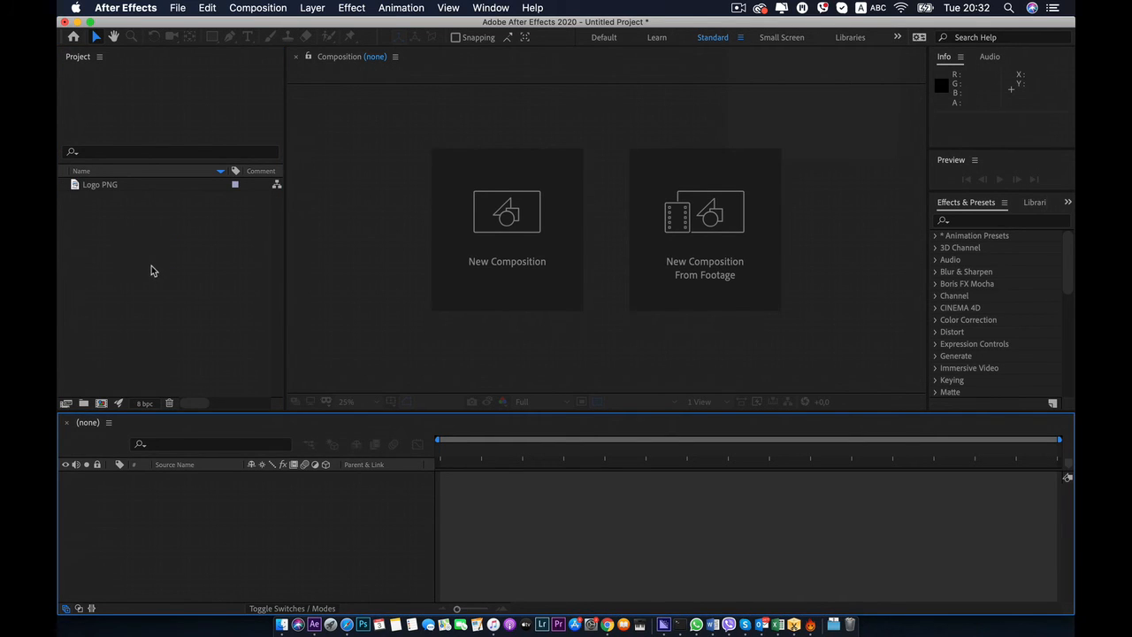
# Import the yellow areen logo JPG from the Desktop as footage and select it to preview its thumbnail.
pyautogui.doubleClick(152, 270)
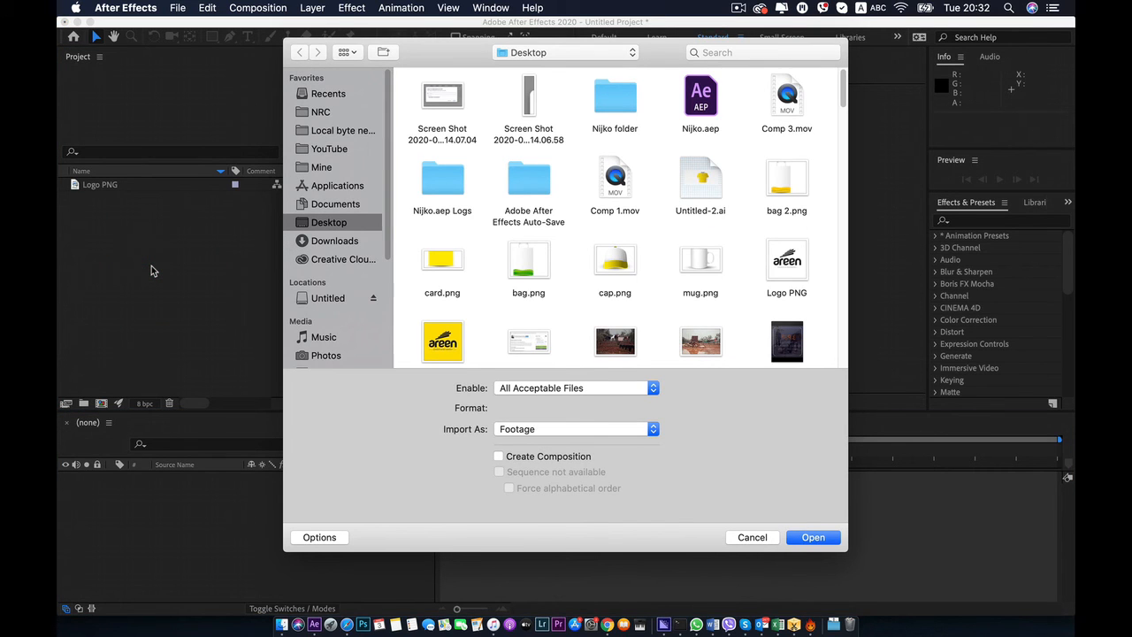
pyautogui.click(432, 340)
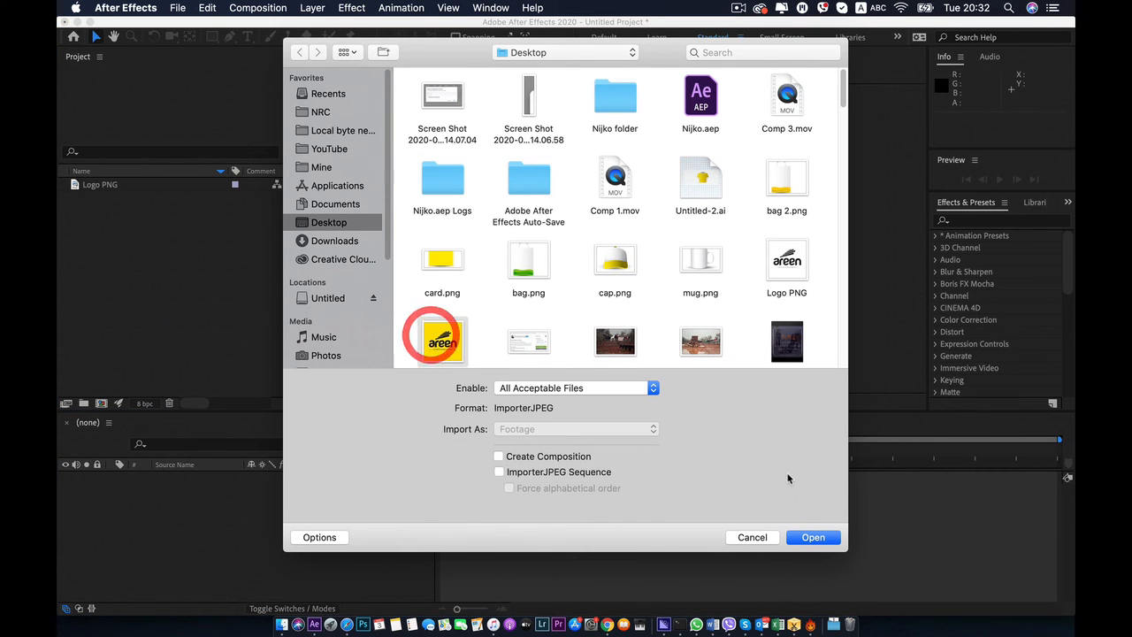
pyautogui.click(812, 537)
pyautogui.click(127, 272)
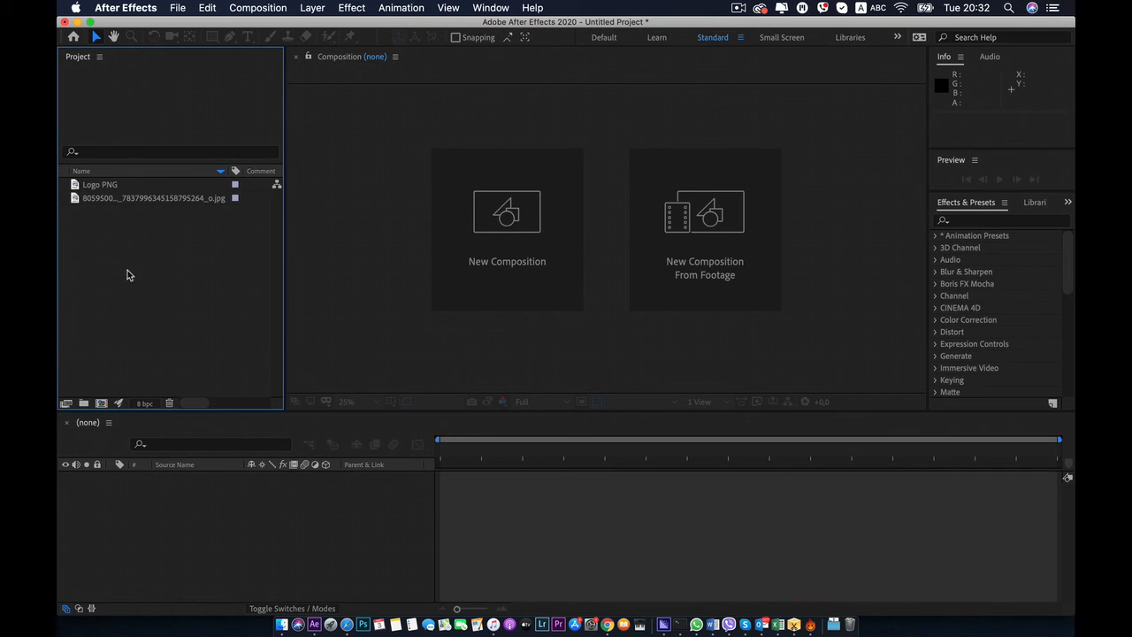
pyautogui.click(155, 200)
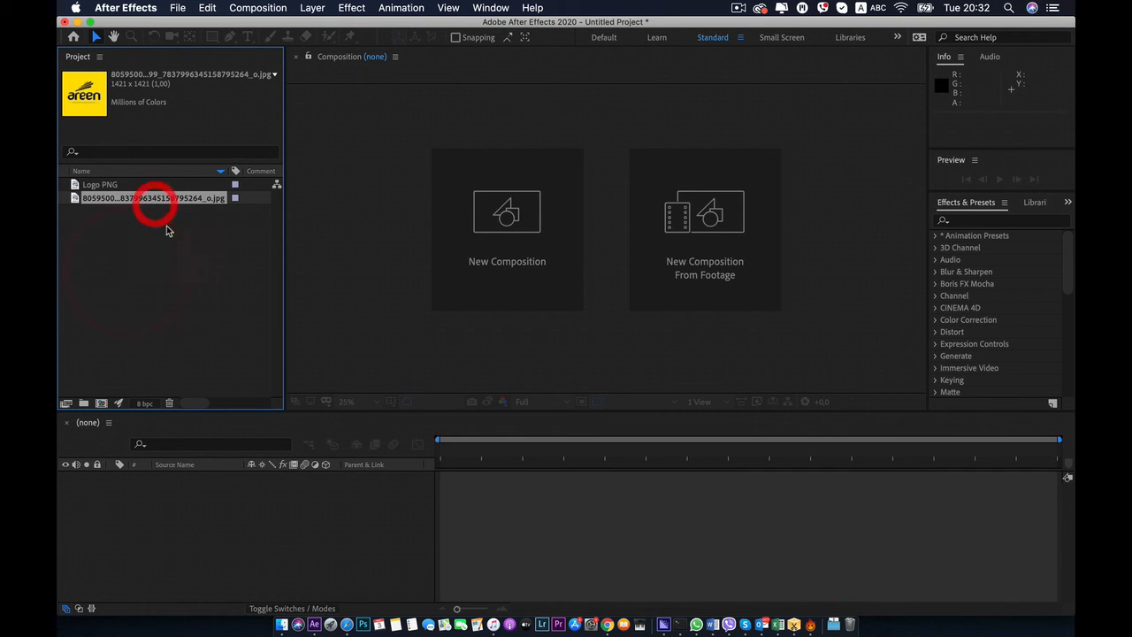
# Switch to Finder and add the yellow areen logo JPG directly from there to the project as another item.
pyautogui.click(281, 624)
pyautogui.moveTo(681, 175); pyautogui.dragTo(102, 324)
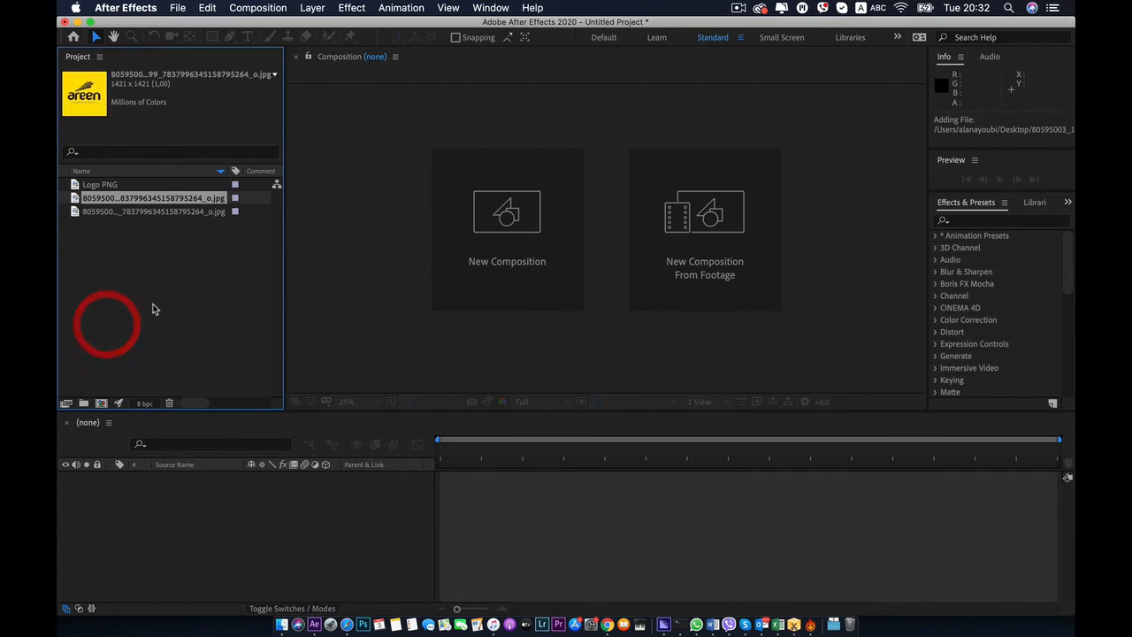
pyautogui.click(151, 305)
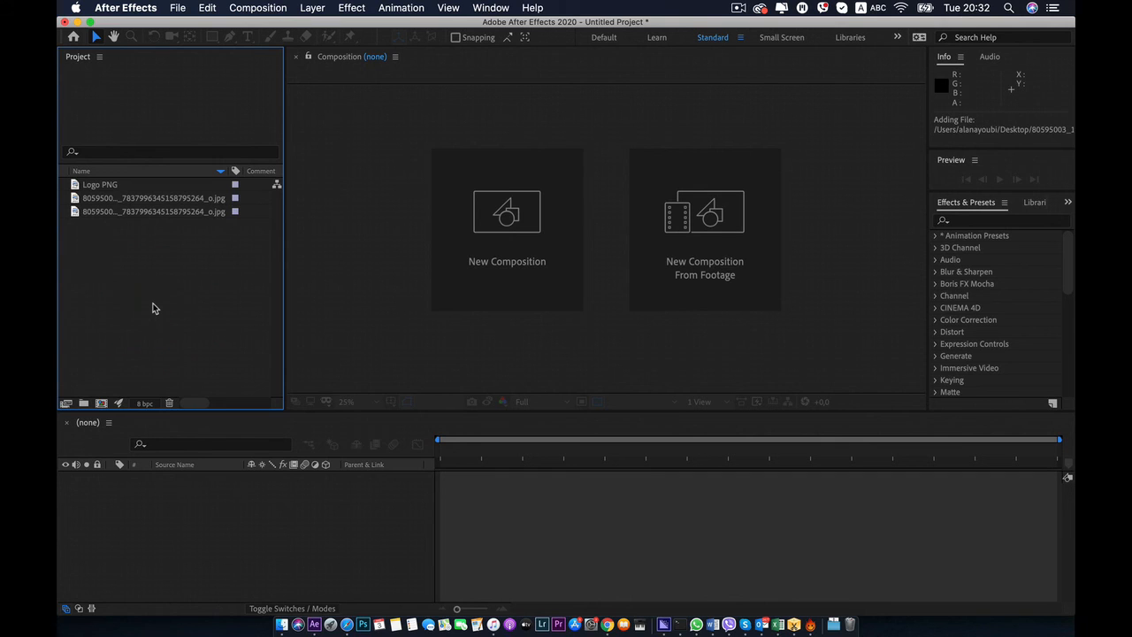
# Import the yellow areen logo JPG from the Desktop once more as footage.
pyautogui.press('super')
pyautogui.press('super+i')
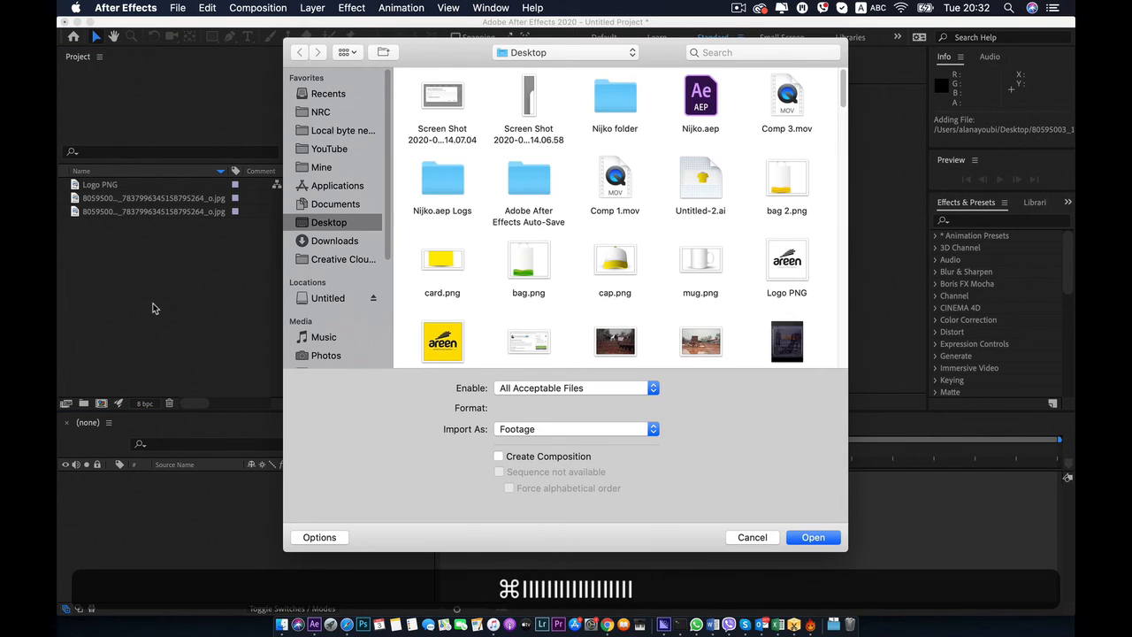
pyautogui.click(429, 343)
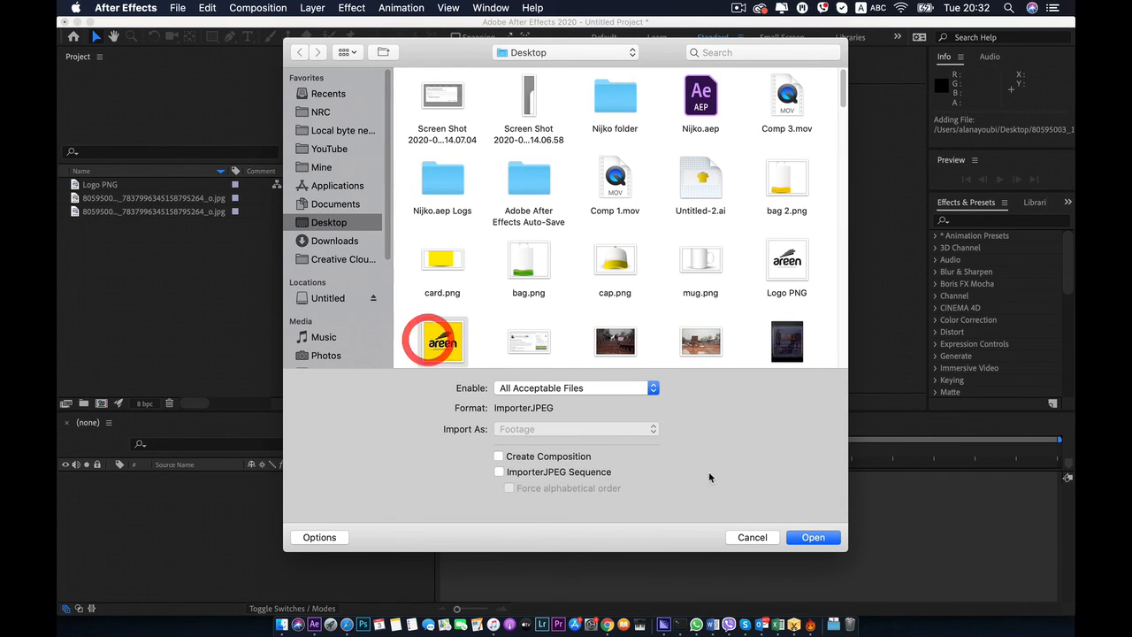
pyautogui.click(805, 536)
# Delete all three copies of the yellow areen logo JPG from the project, keeping only Logo PNG.
pyautogui.click(135, 270)
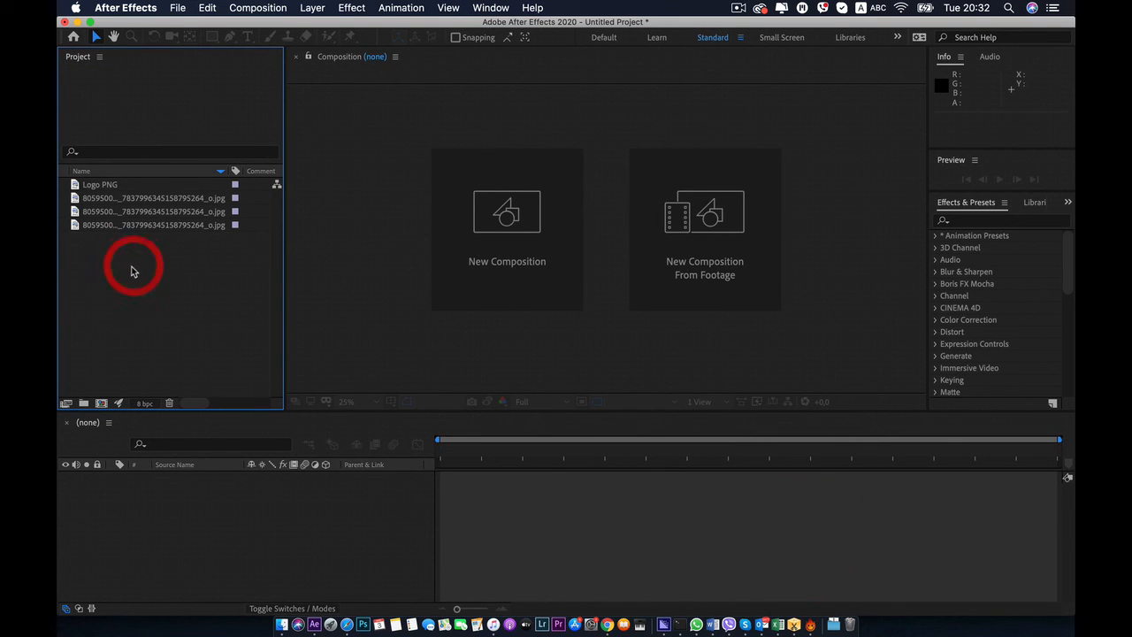
pyautogui.moveTo(137, 252); pyautogui.dragTo(135, 200)
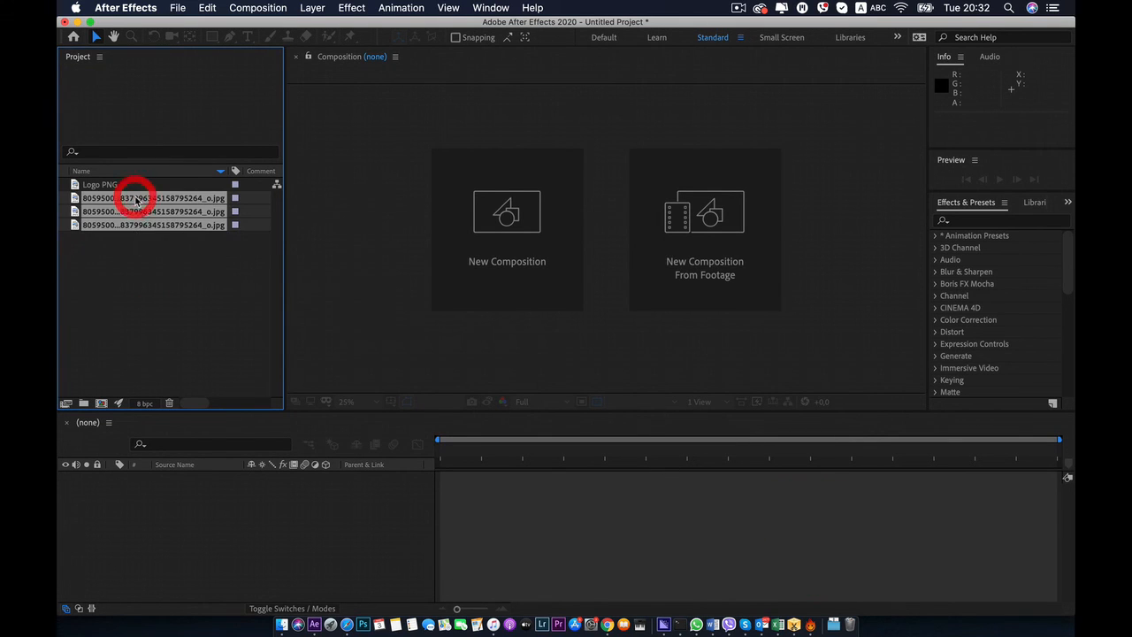
pyautogui.press('BackSpace')
pyautogui.click(711, 344)
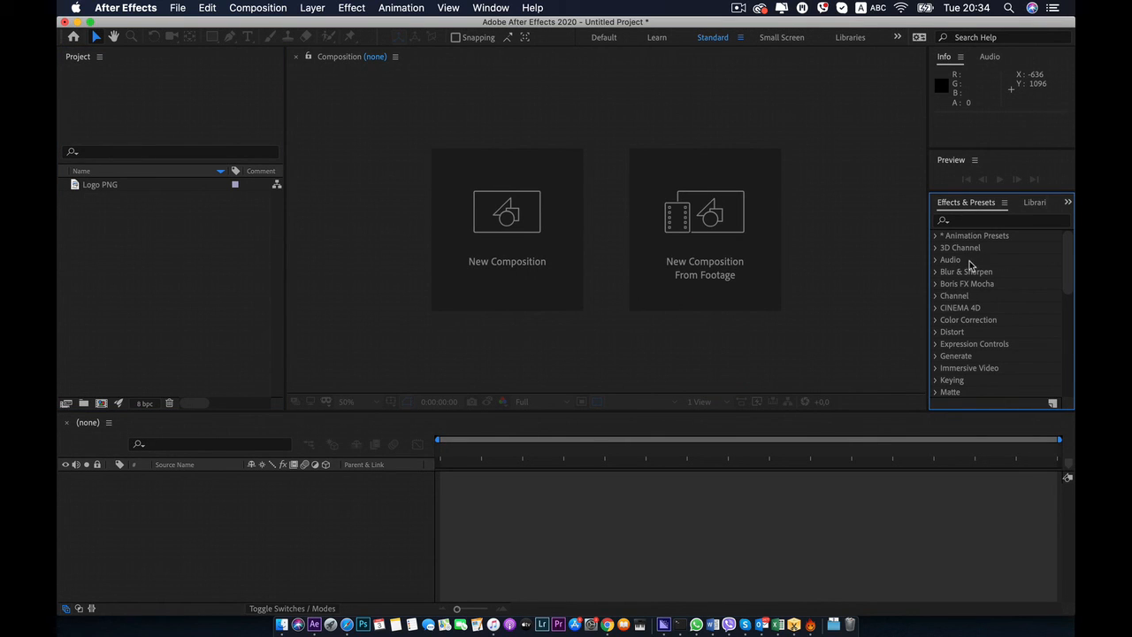
# Examine the effect categories in Effects & Presets and compare them with the categories of the Effect commands.
pyautogui.scroll(-8, 969, 311)
pyautogui.scroll(2, 976, 304)
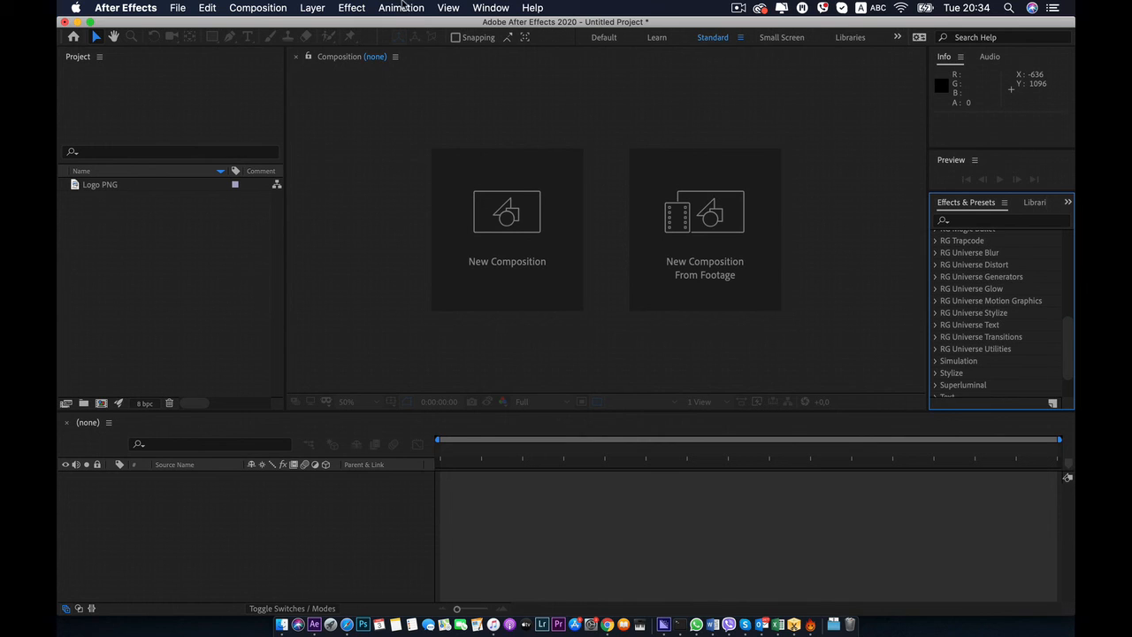
pyautogui.click(365, 8)
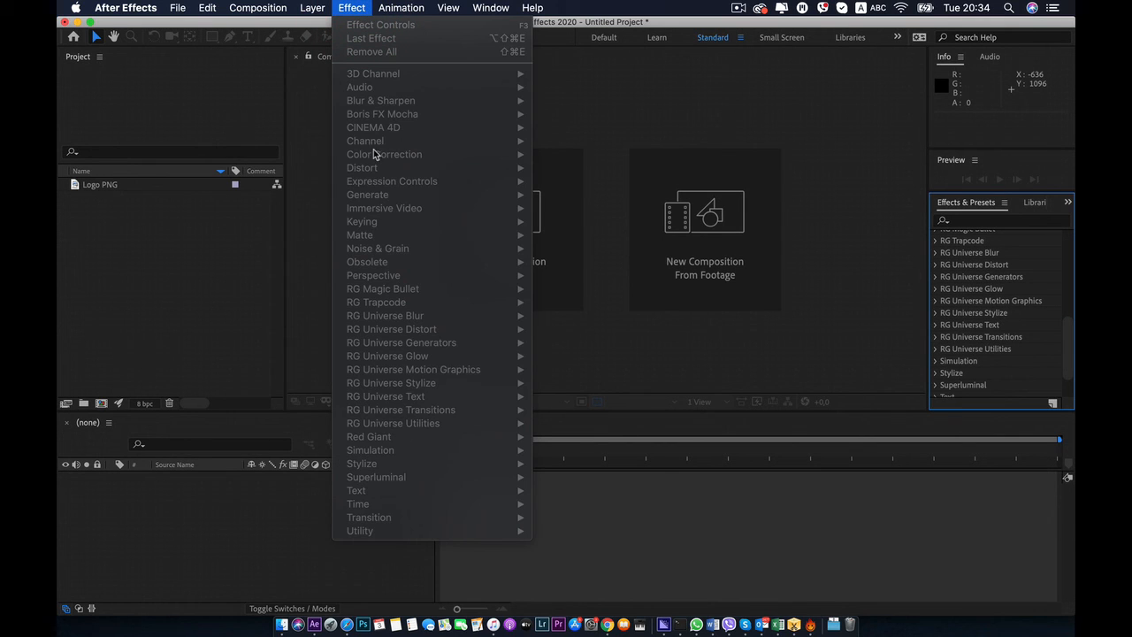
pyautogui.click(962, 305)
pyautogui.scroll(5, 968, 292)
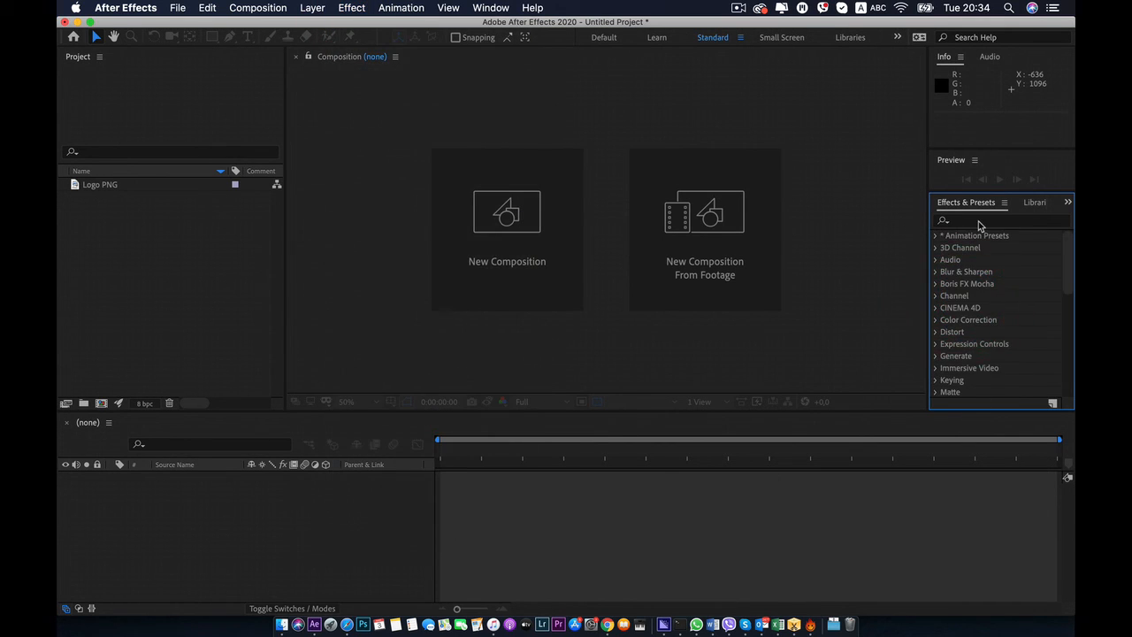
pyautogui.click(979, 222)
# Show the Libraries and look through the colors and templates of the Stock Templates library.
pyautogui.click(1033, 202)
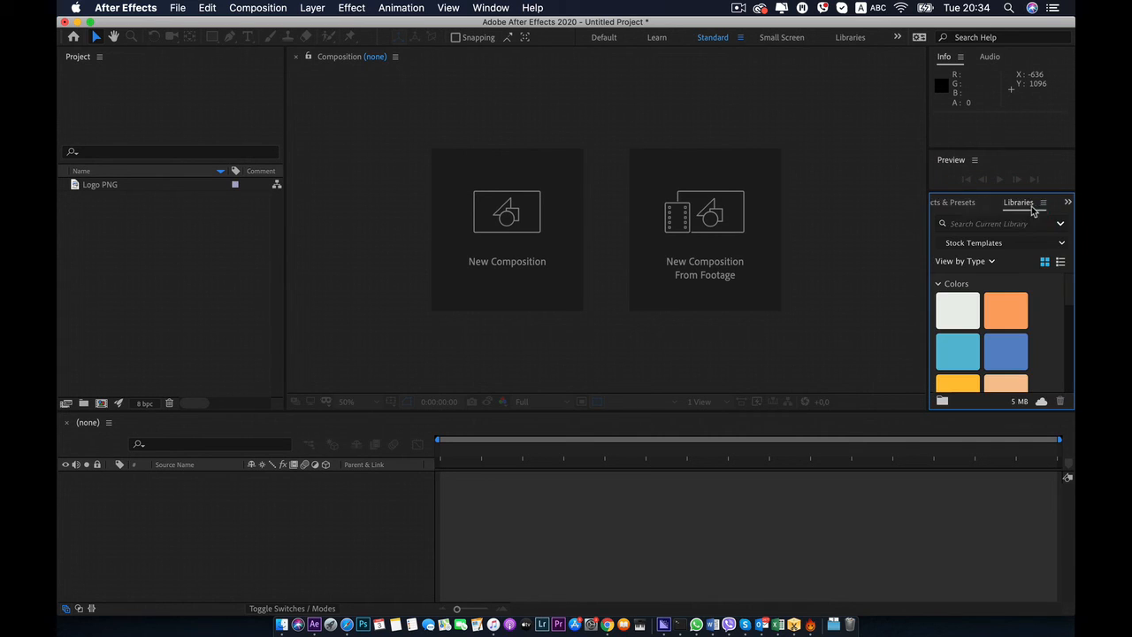
pyautogui.scroll(-5, 988, 343)
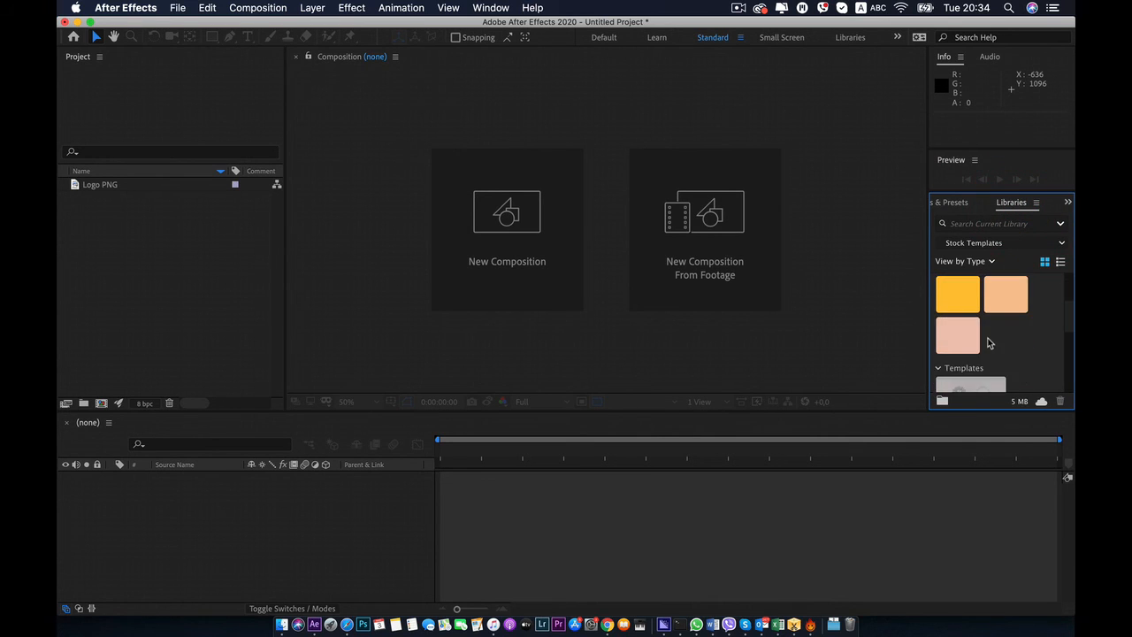
pyautogui.scroll(-2, 988, 343)
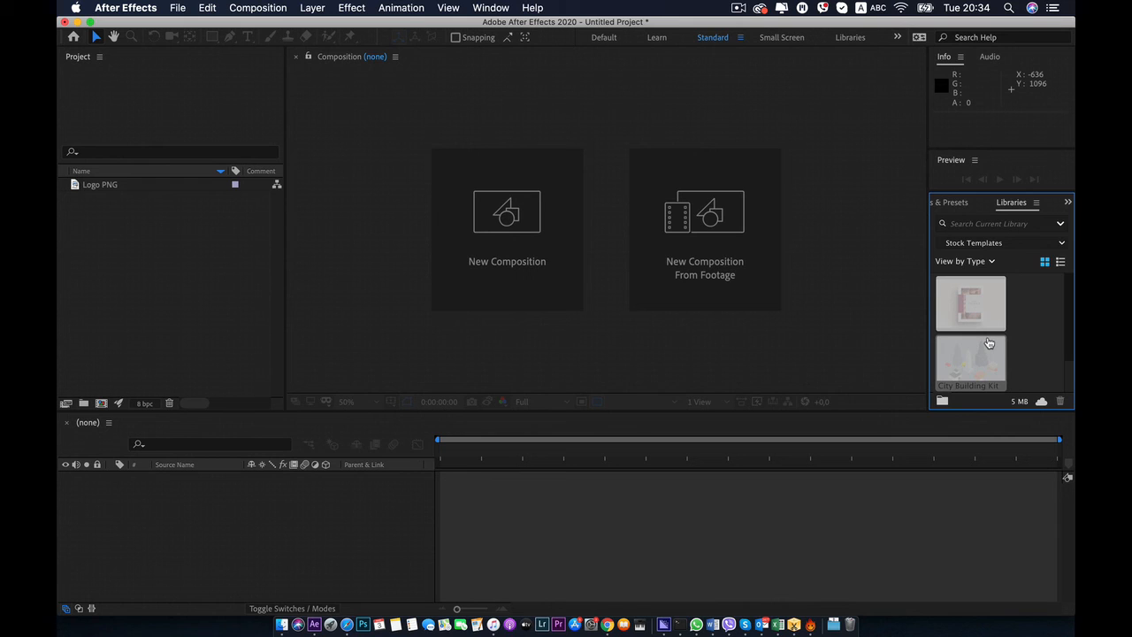
pyautogui.moveTo(990, 344)
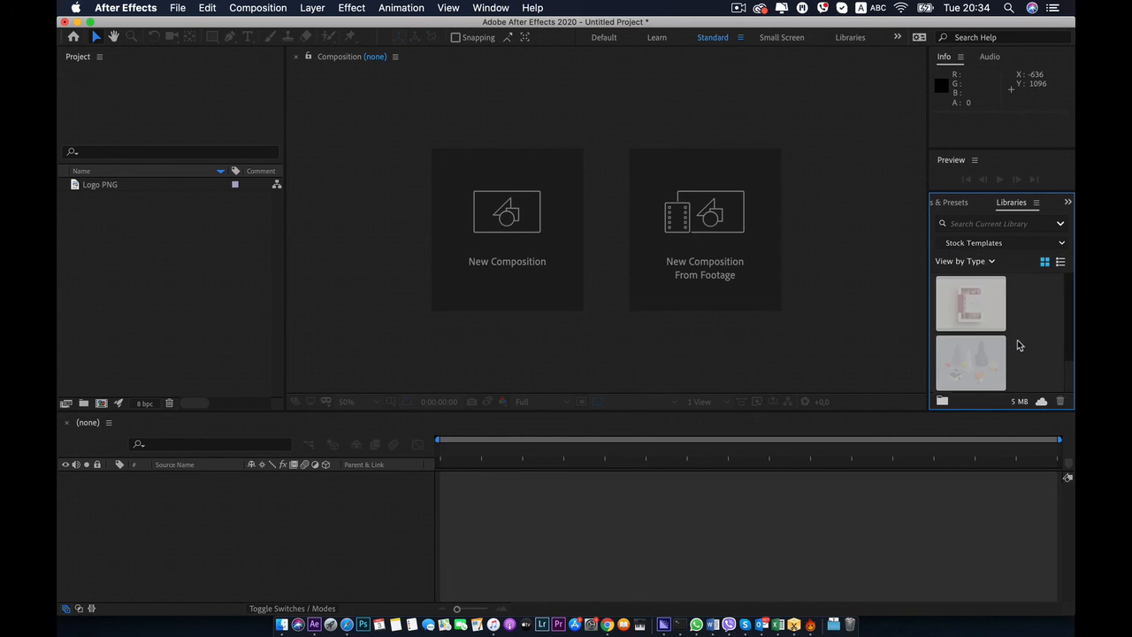
pyautogui.scroll(5, 1039, 327)
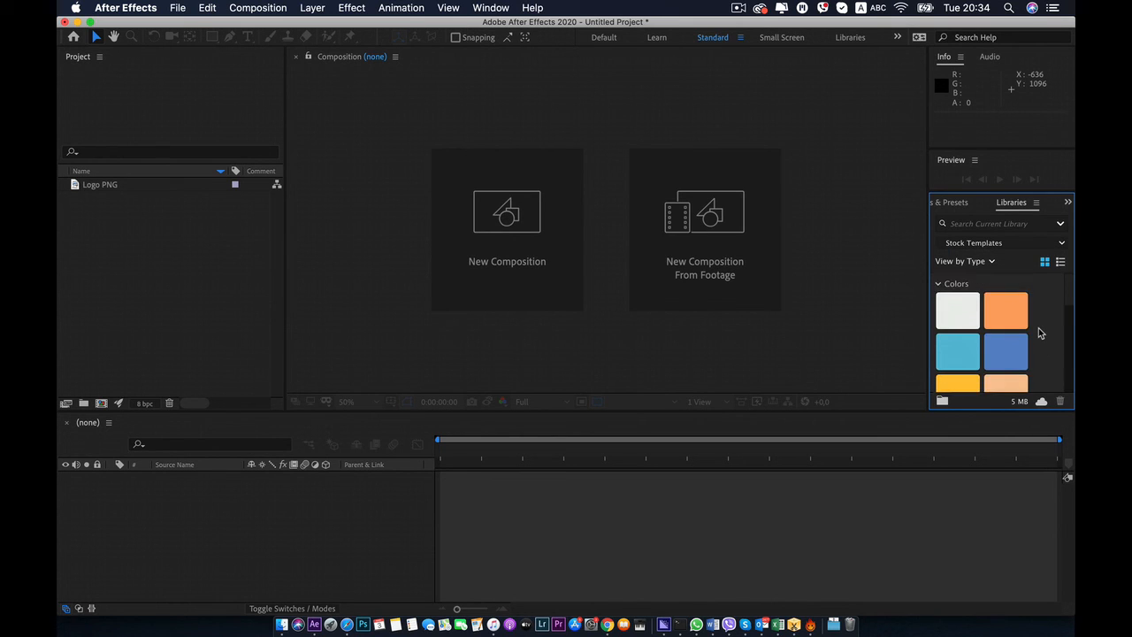